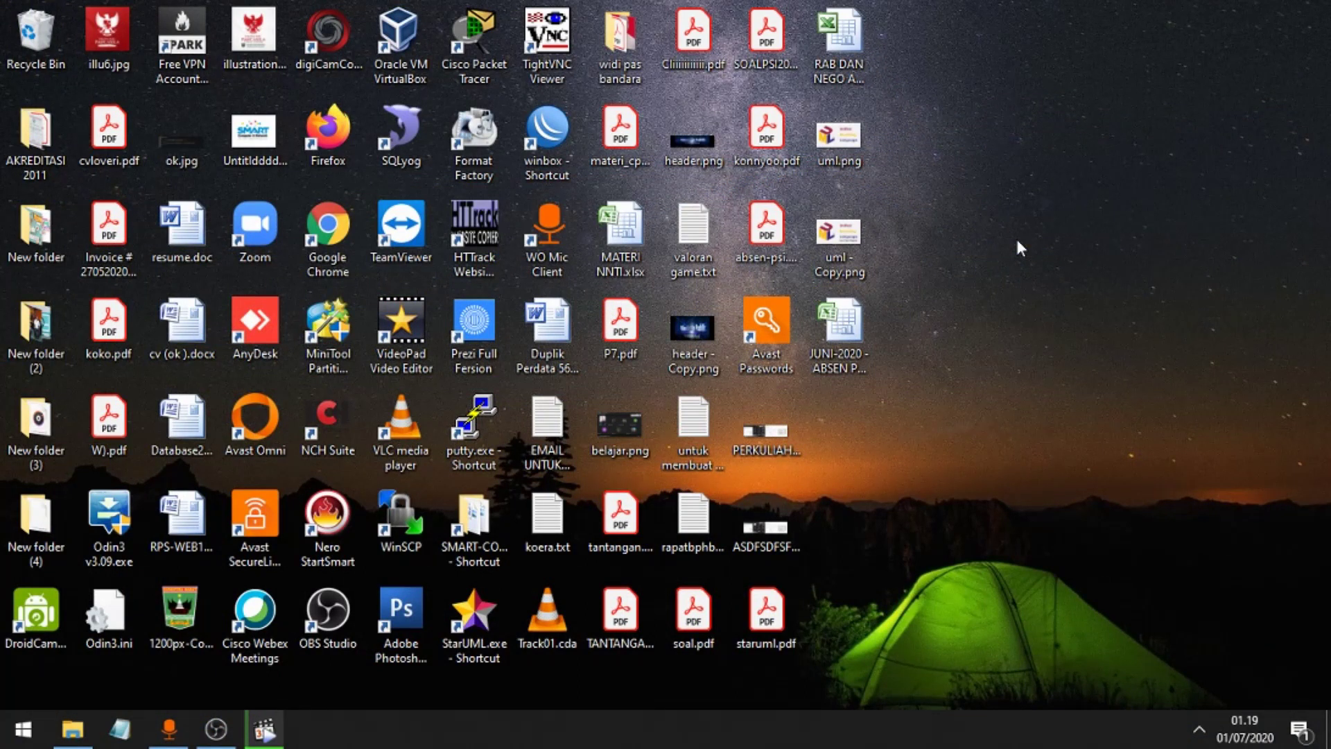
Mute the system speakers.
click(1199, 730)
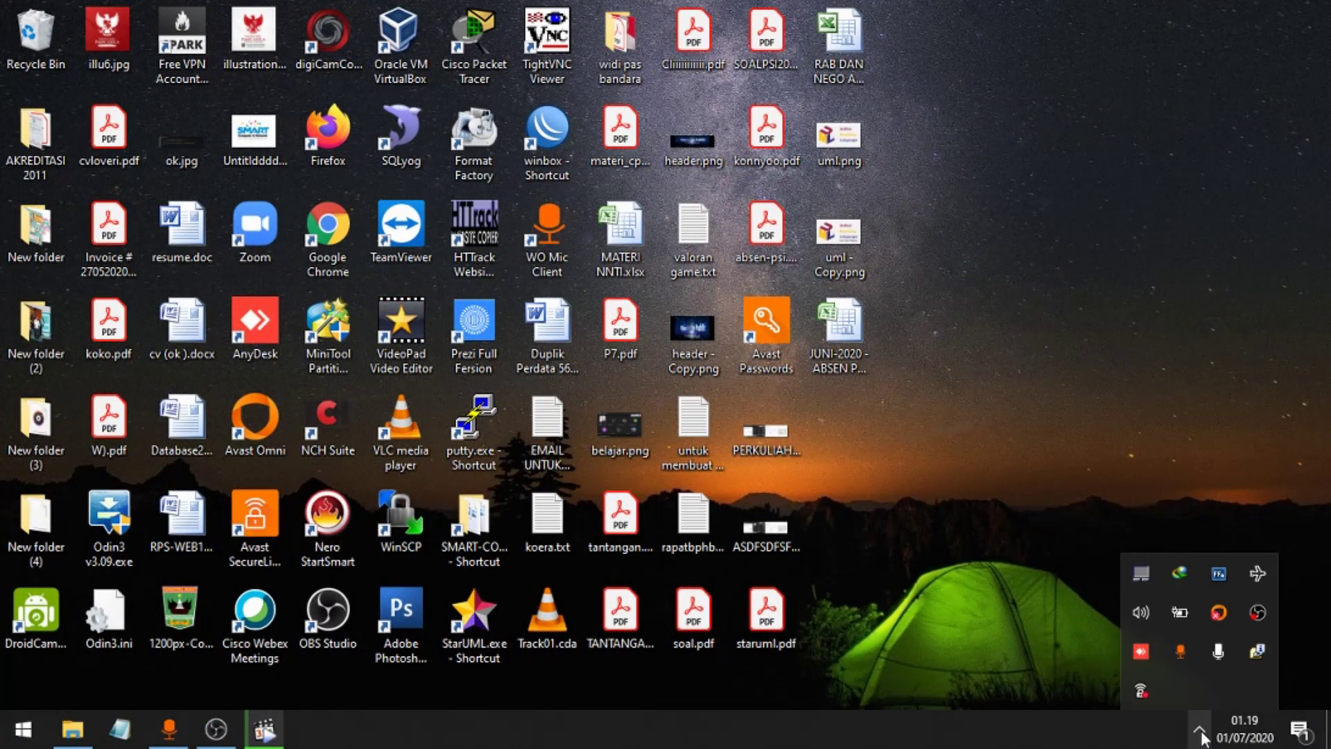
click(1150, 615)
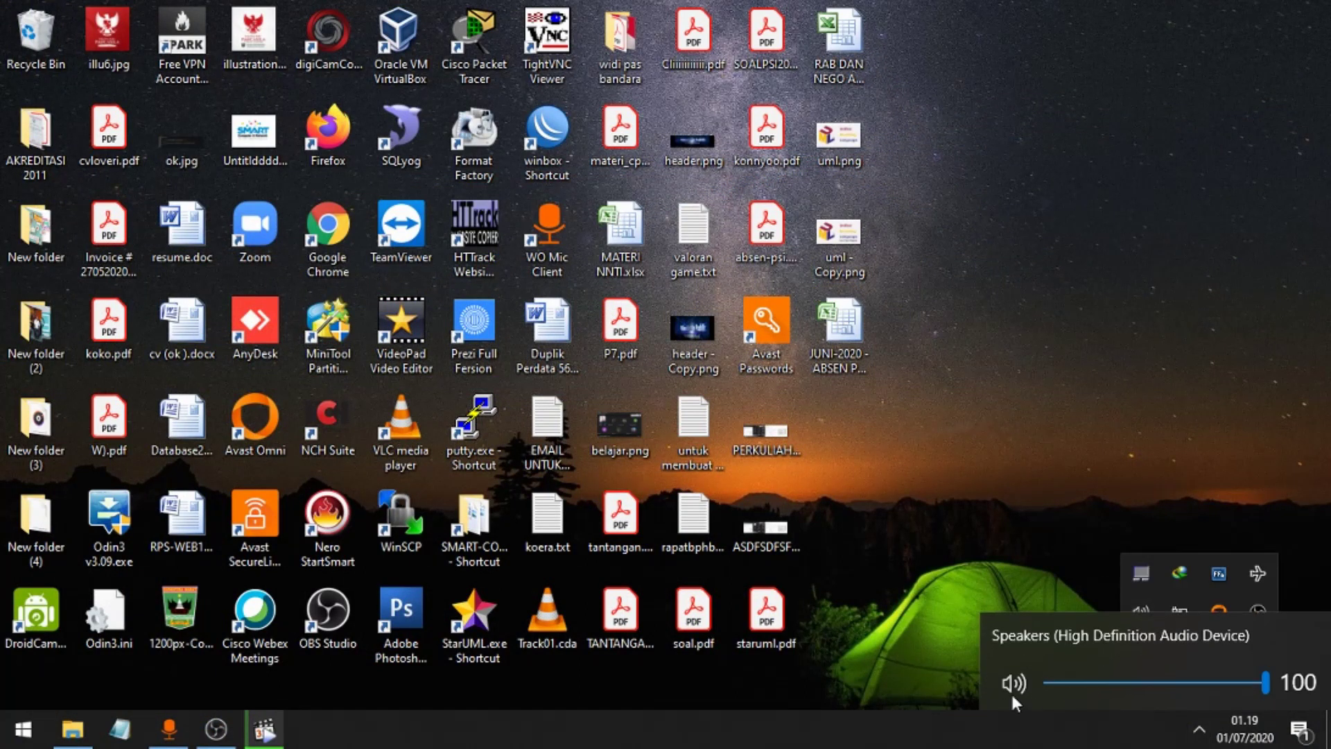
click(1085, 381)
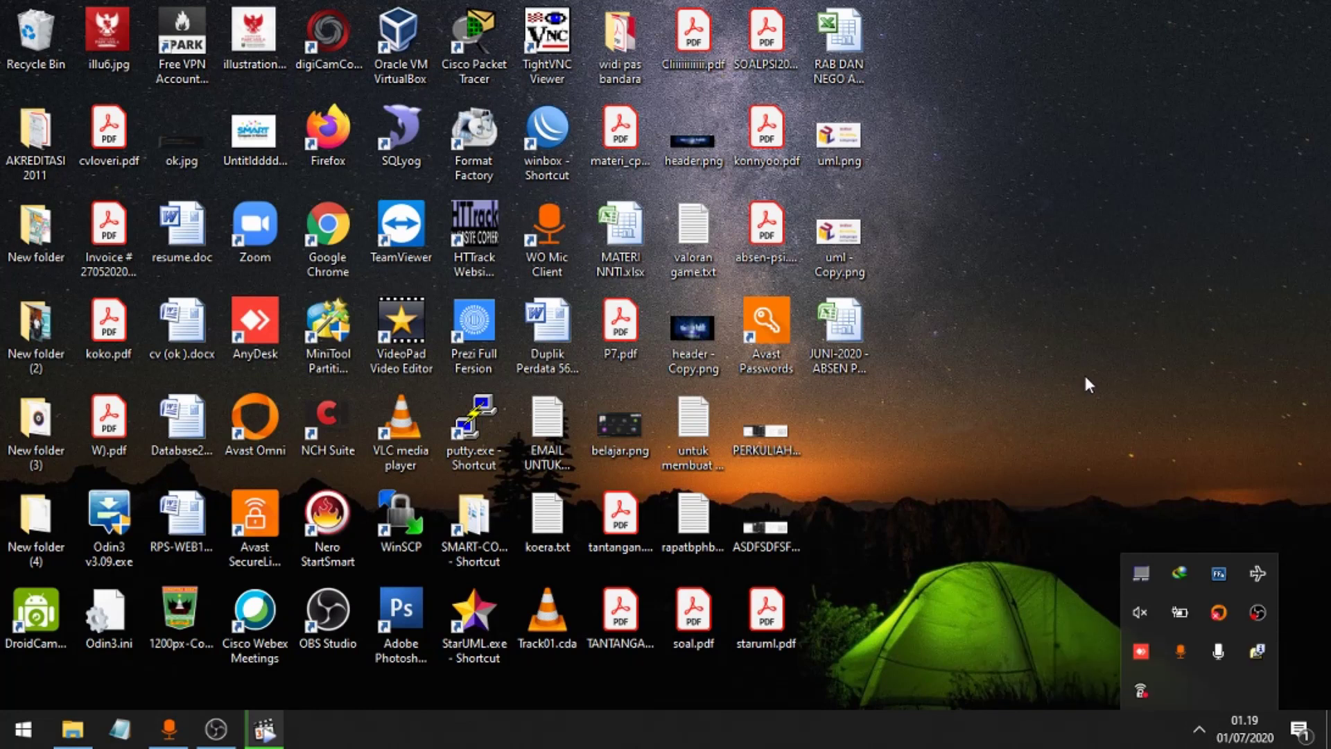
click(1197, 726)
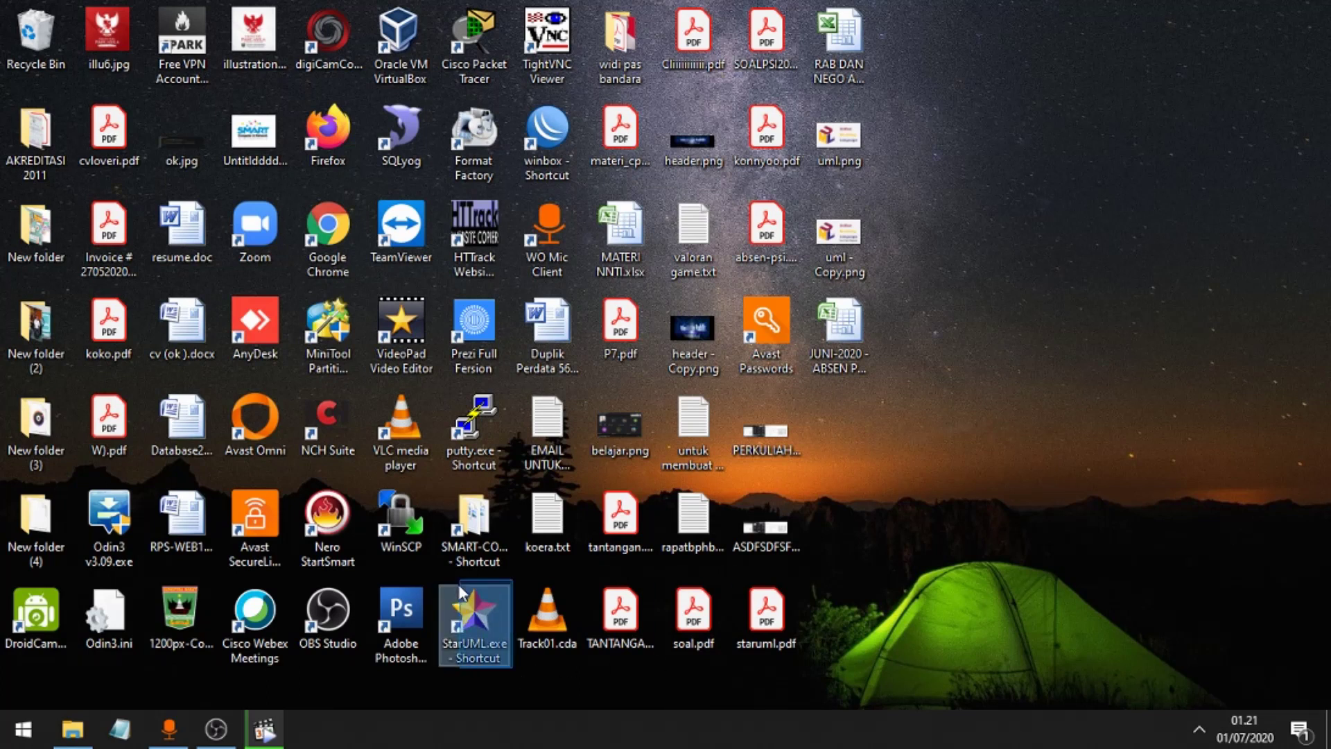
right_click(998, 317)
click(1069, 378)
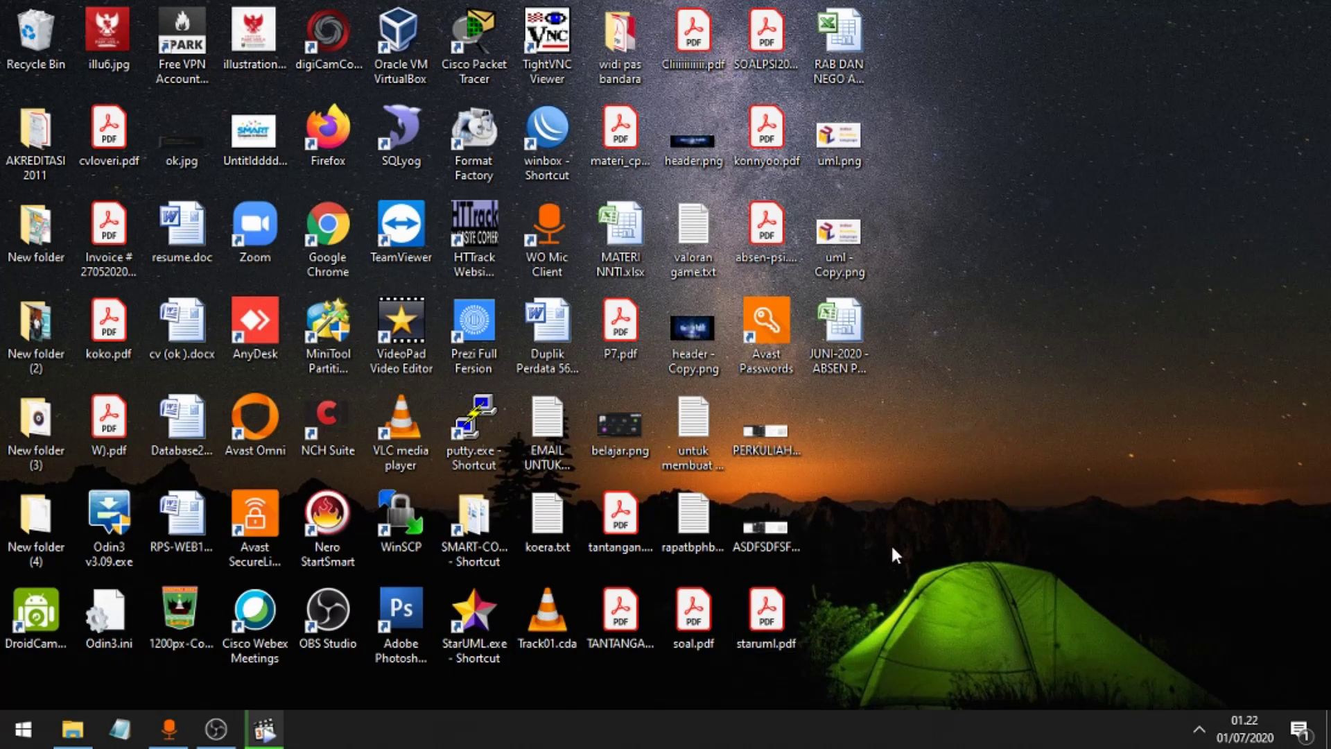
right_click(954, 388)
click(993, 447)
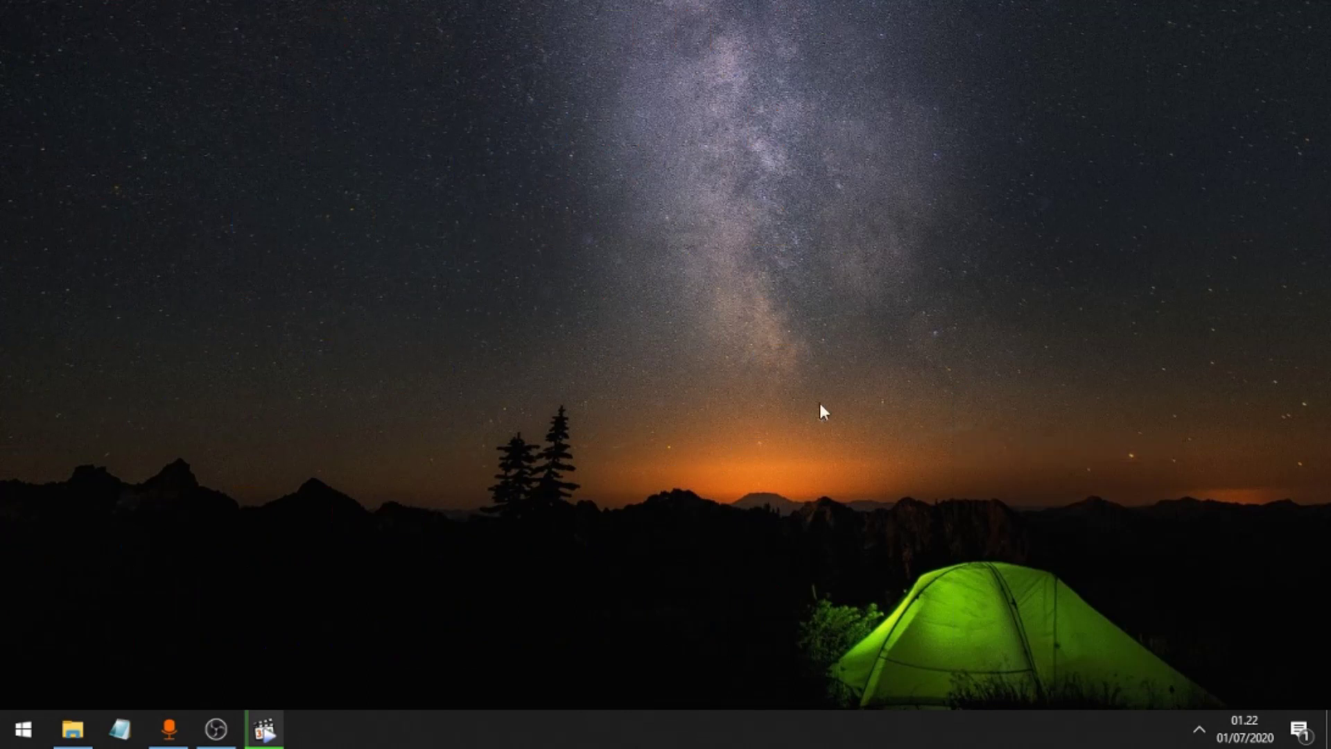
Launch StarUML from the desktop shortcut and maximize its window.
double_click(488, 617)
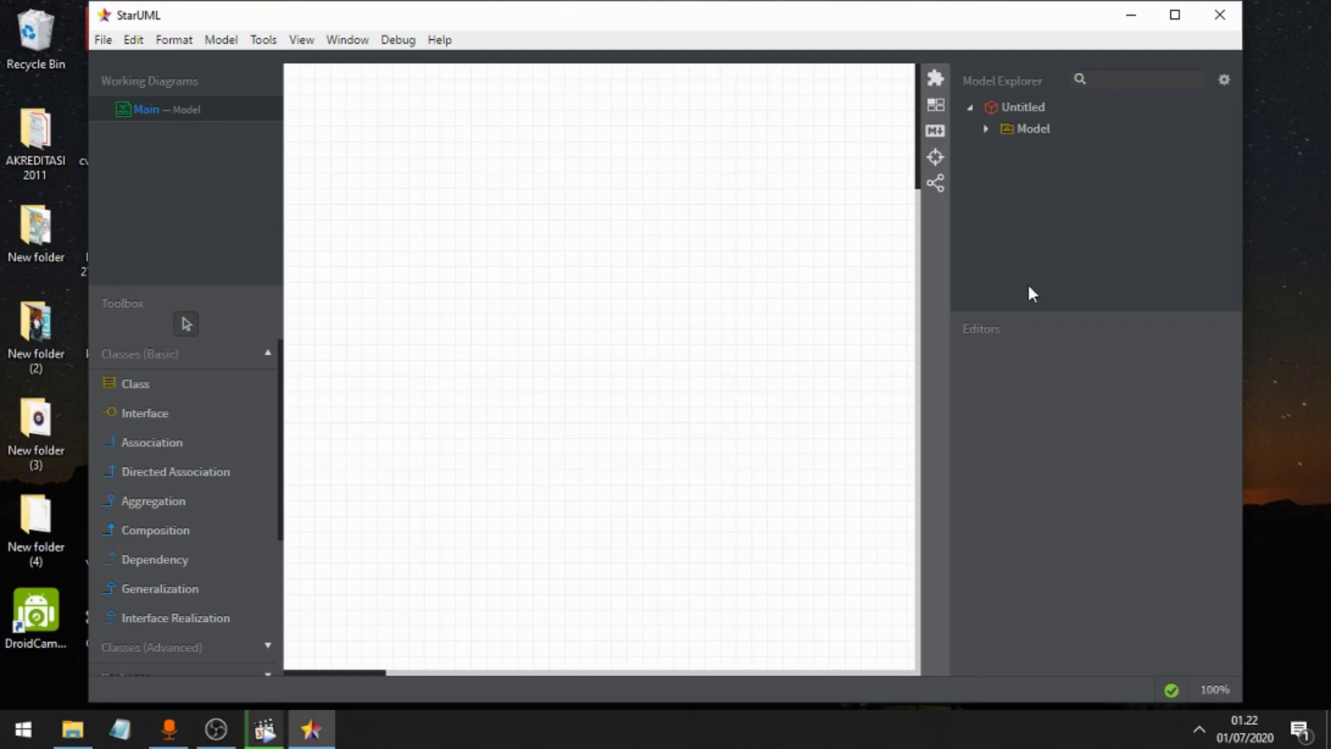
click(1175, 15)
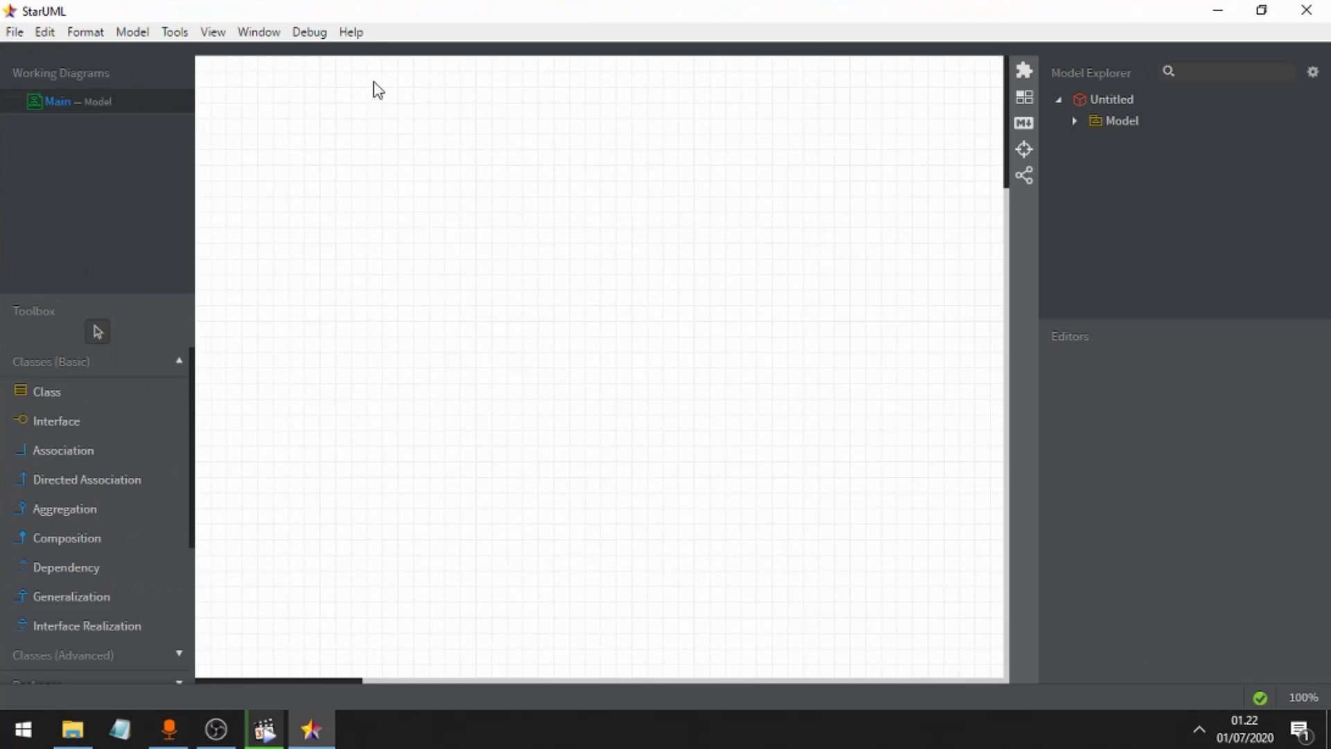
Close the default Main diagram of the new project.
right_click(59, 100)
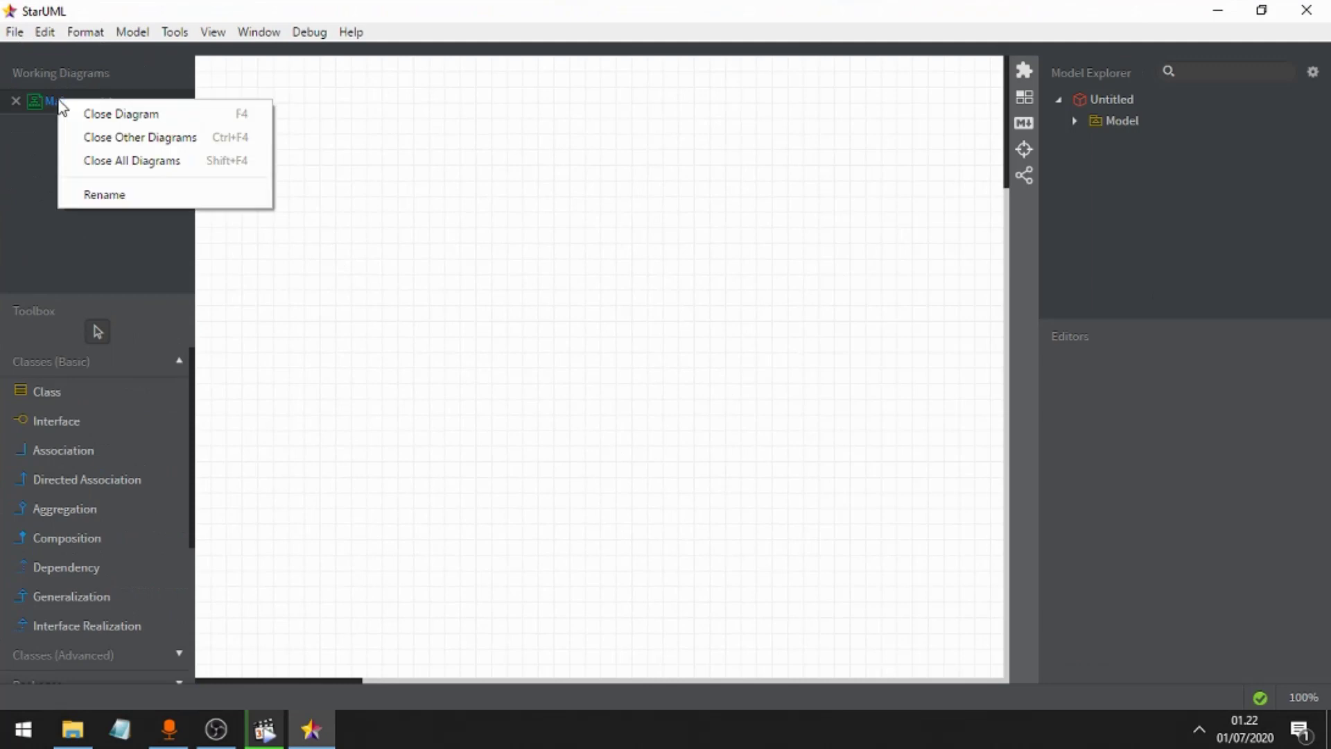
click(94, 115)
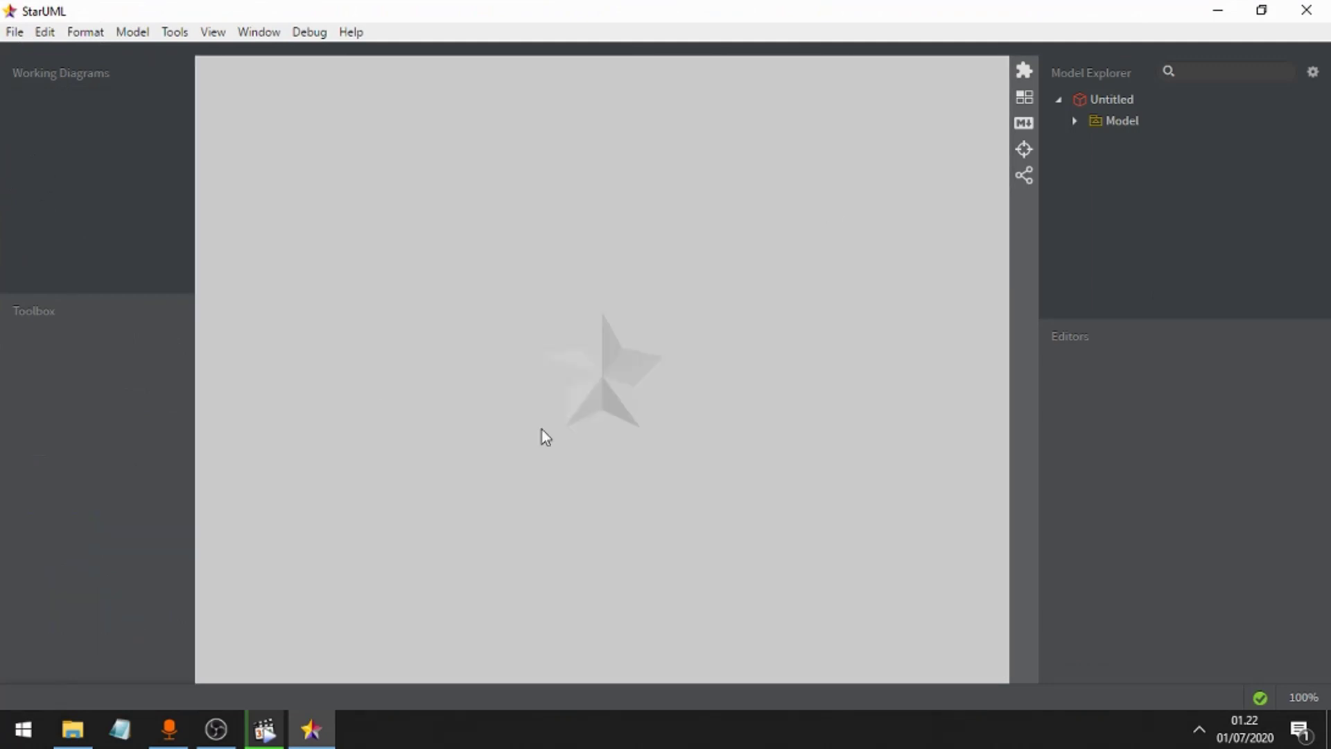
click(513, 415)
Add an Activity Diagram to the untitled project.
click(135, 40)
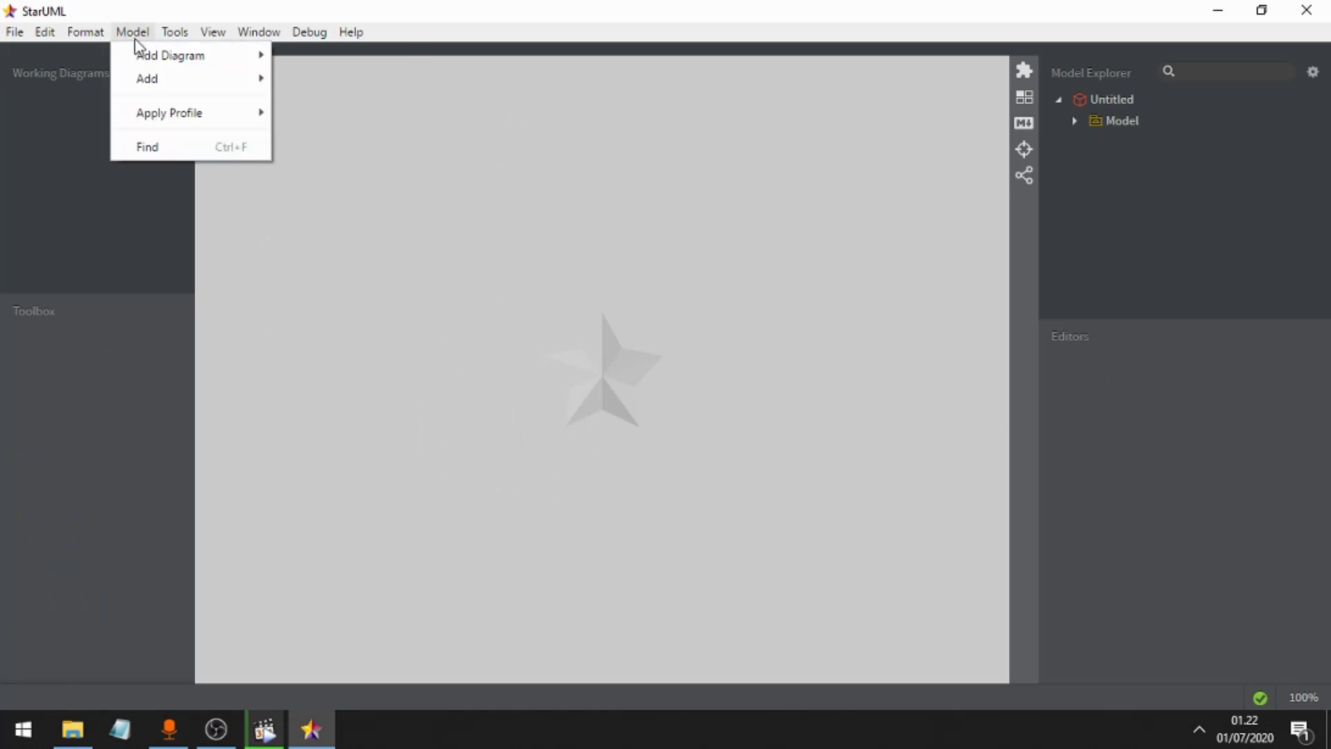
mouse_move(129, 64)
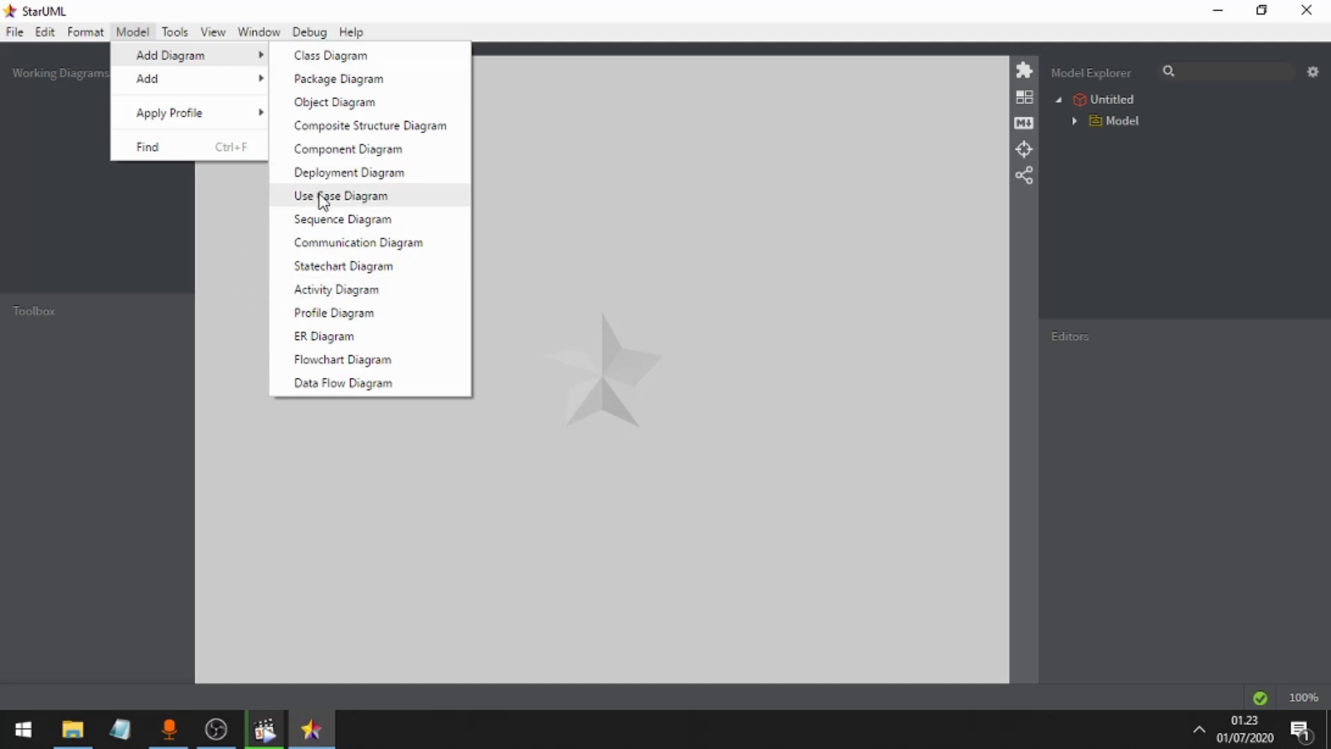
click(324, 299)
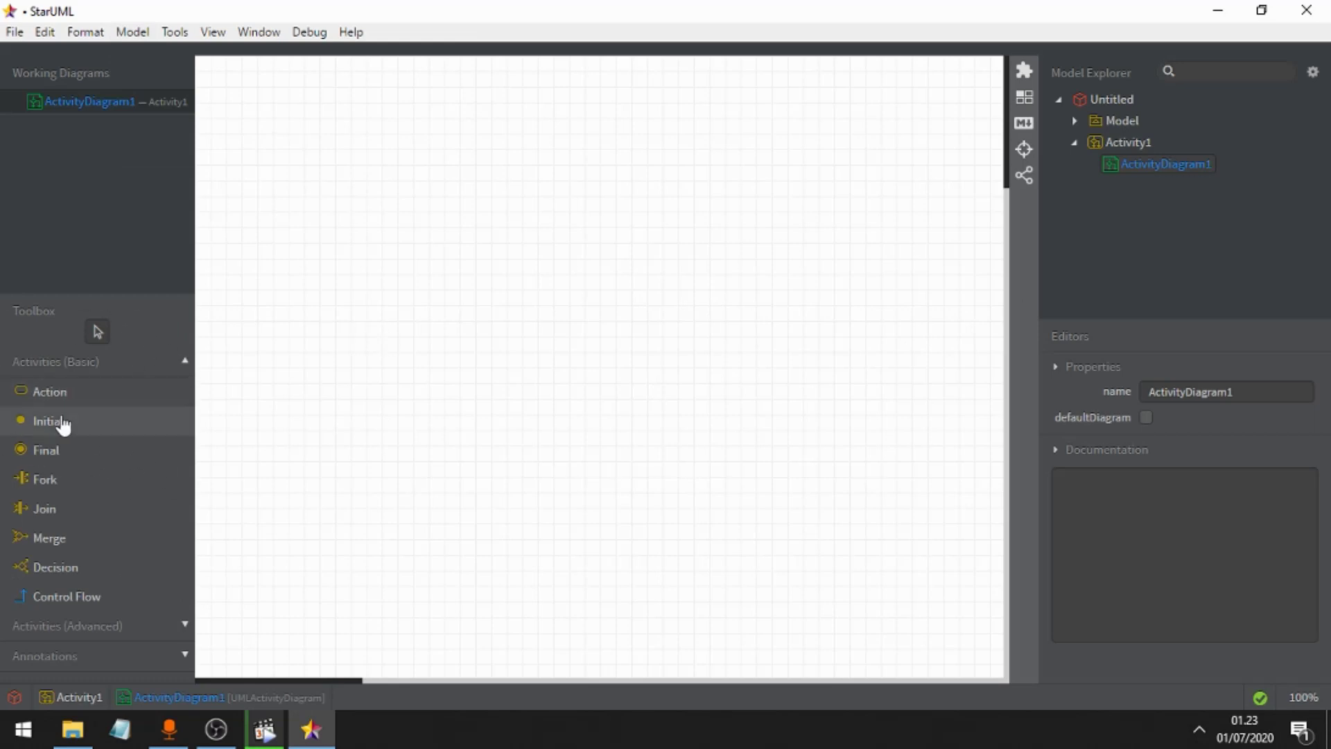
Expand the advanced activity elements and look through the basic and advanced tools available for the activity diagram.
click(64, 489)
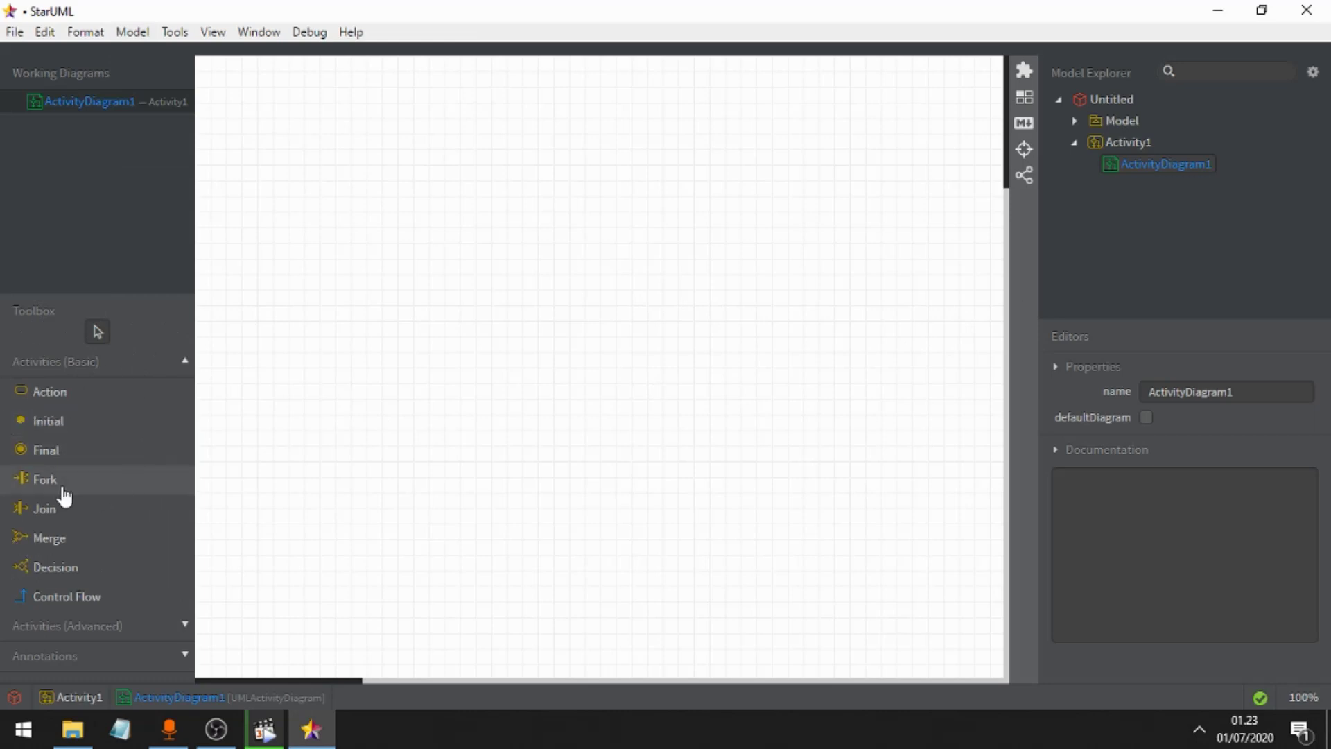
click(81, 572)
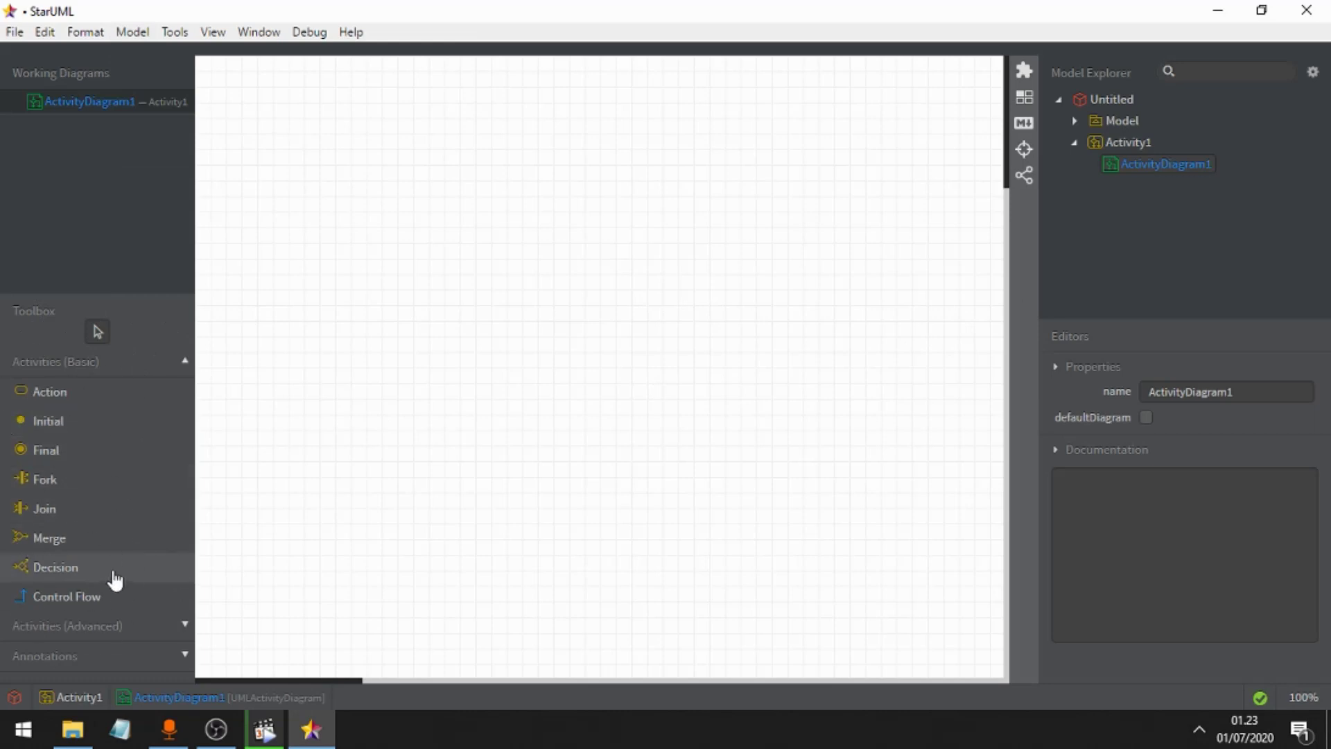
click(183, 628)
scroll(164, 583, down, 5)
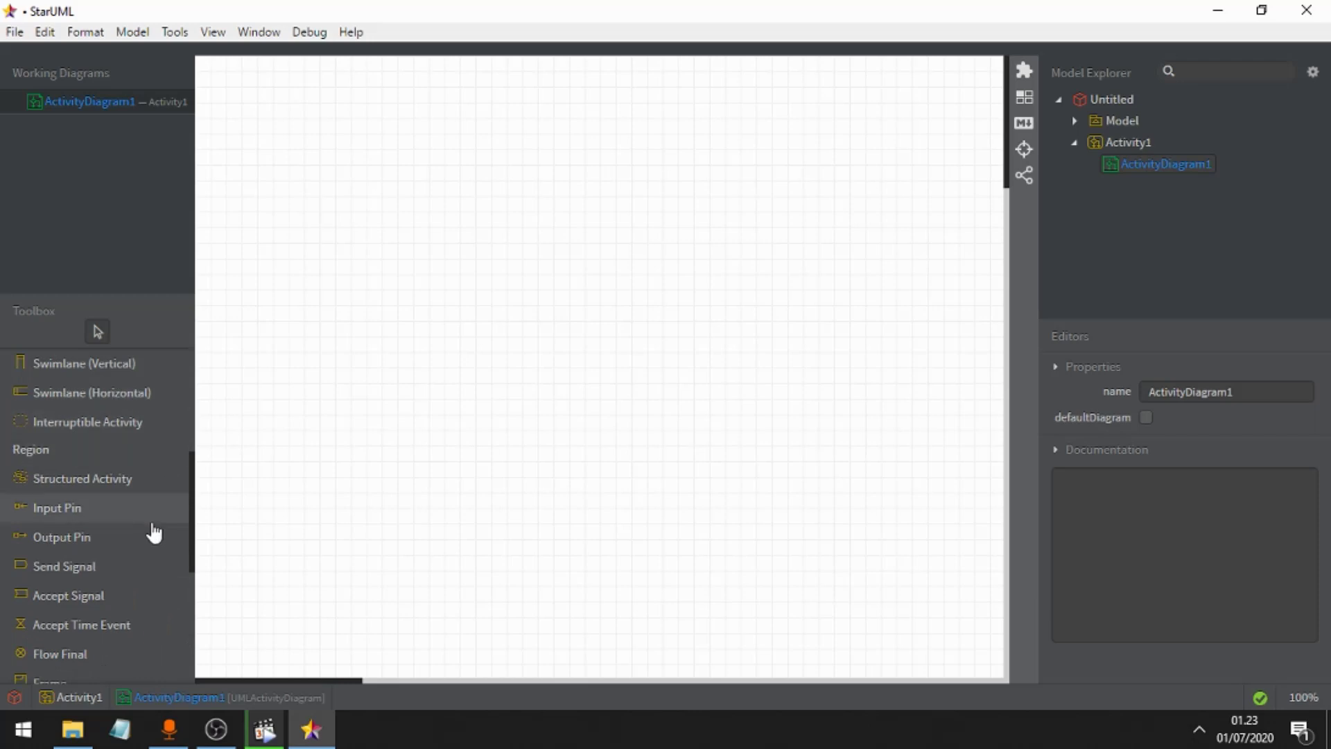
scroll(104, 561, down, 5)
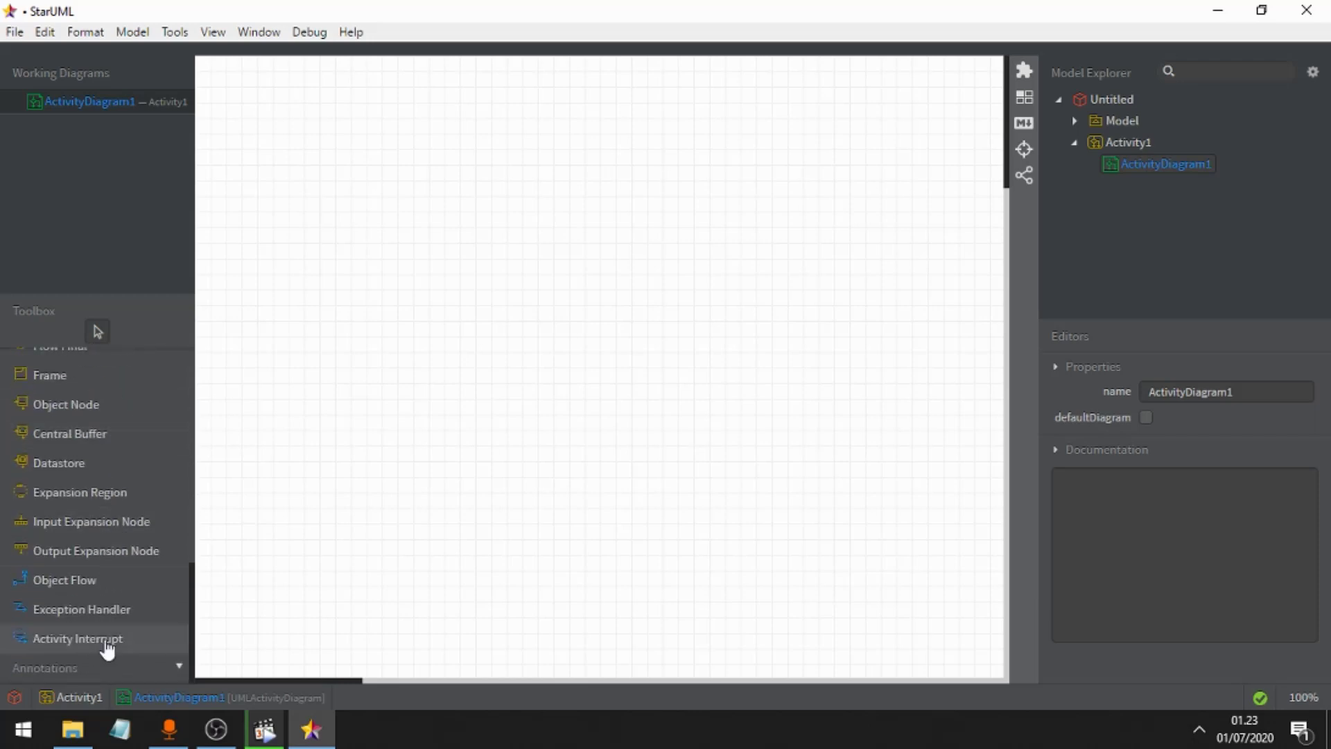
scroll(116, 633, up, 5)
scroll(116, 633, up, 3)
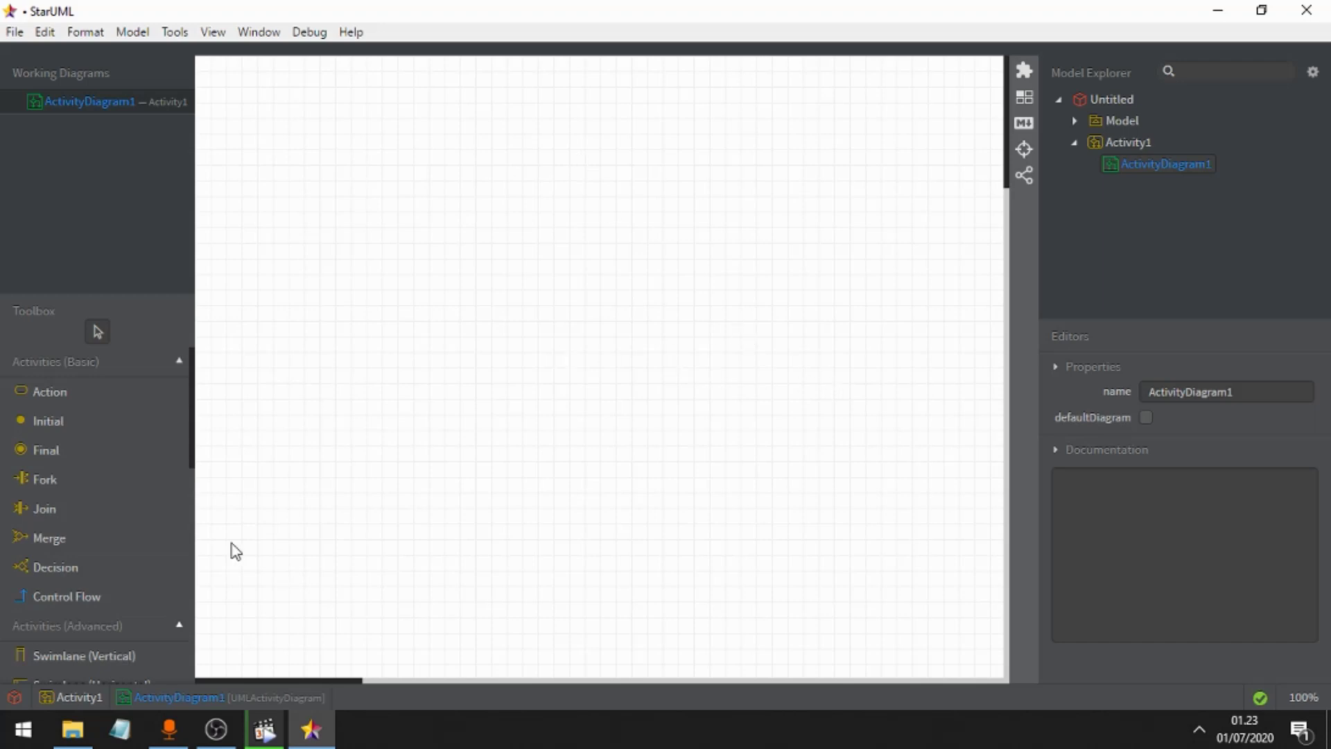
Place a vertical swimlane on the empty activity diagram, keeping its default name.
scroll(65, 565, down, 3)
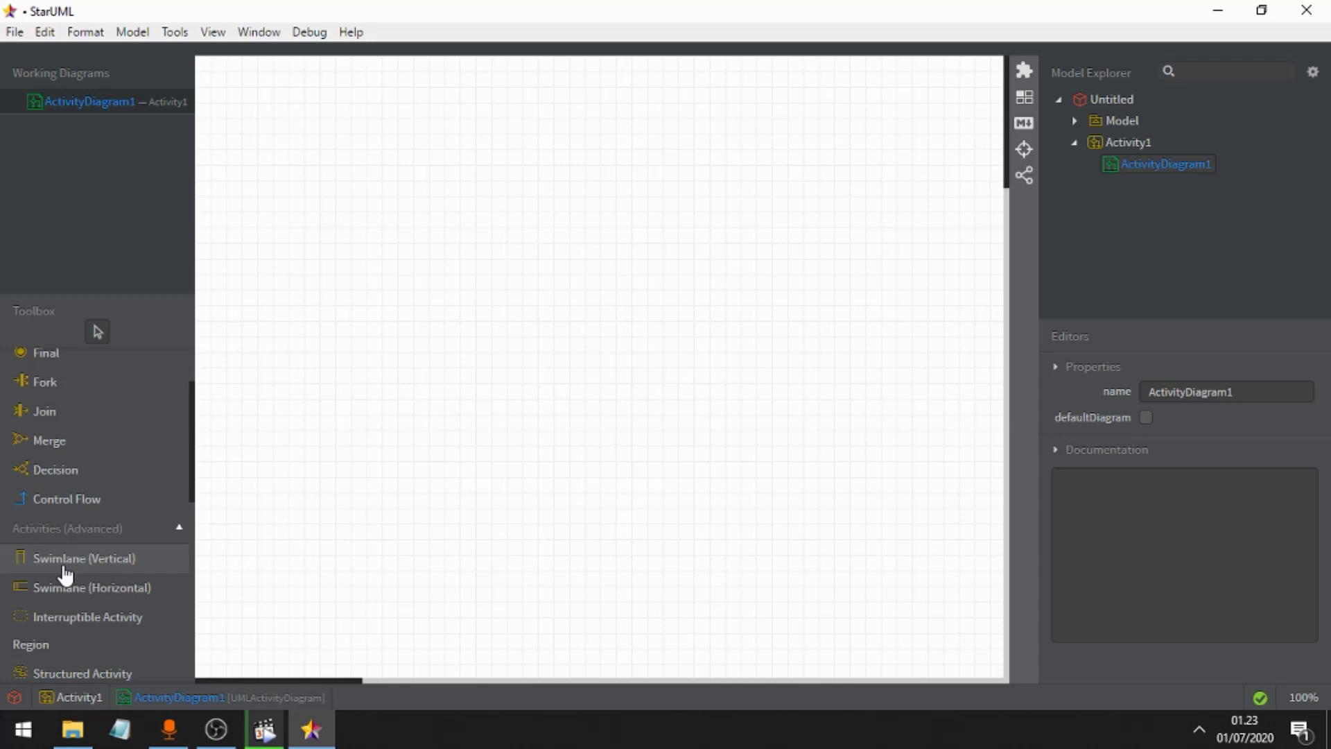
click(73, 565)
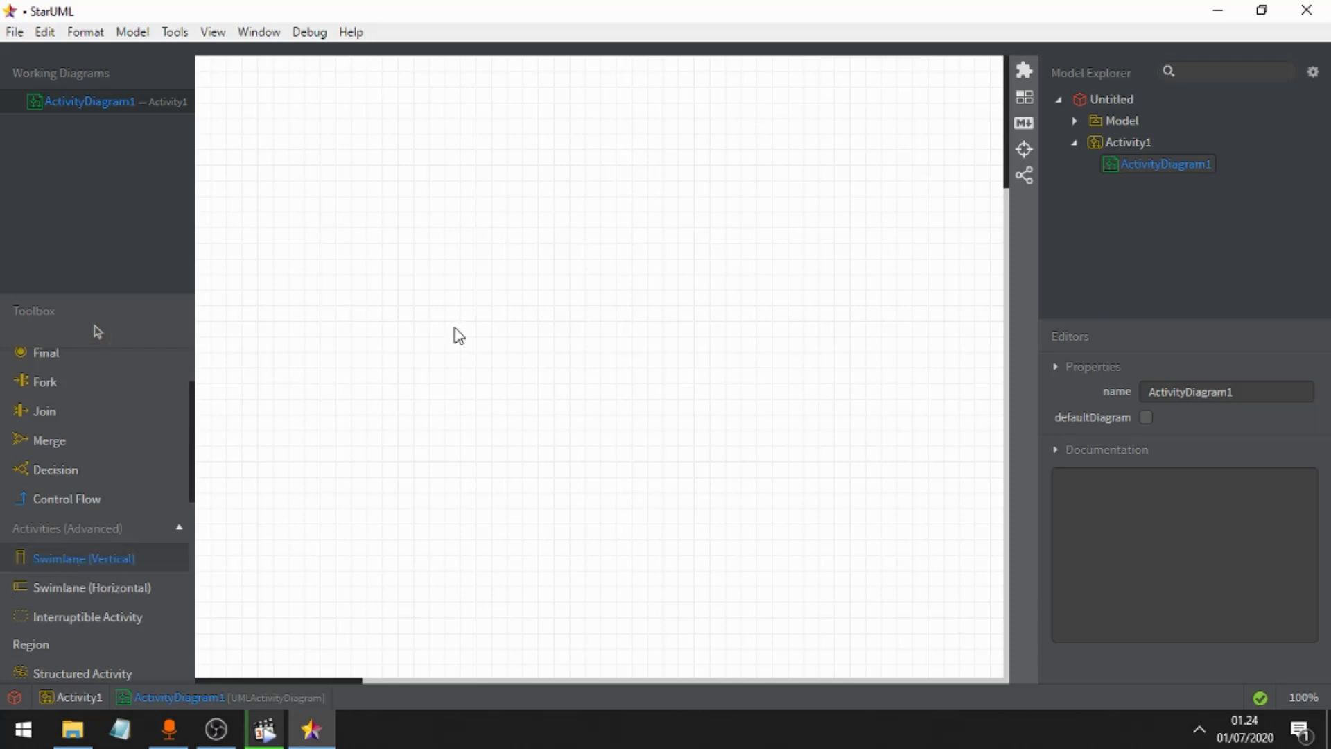
click(399, 151)
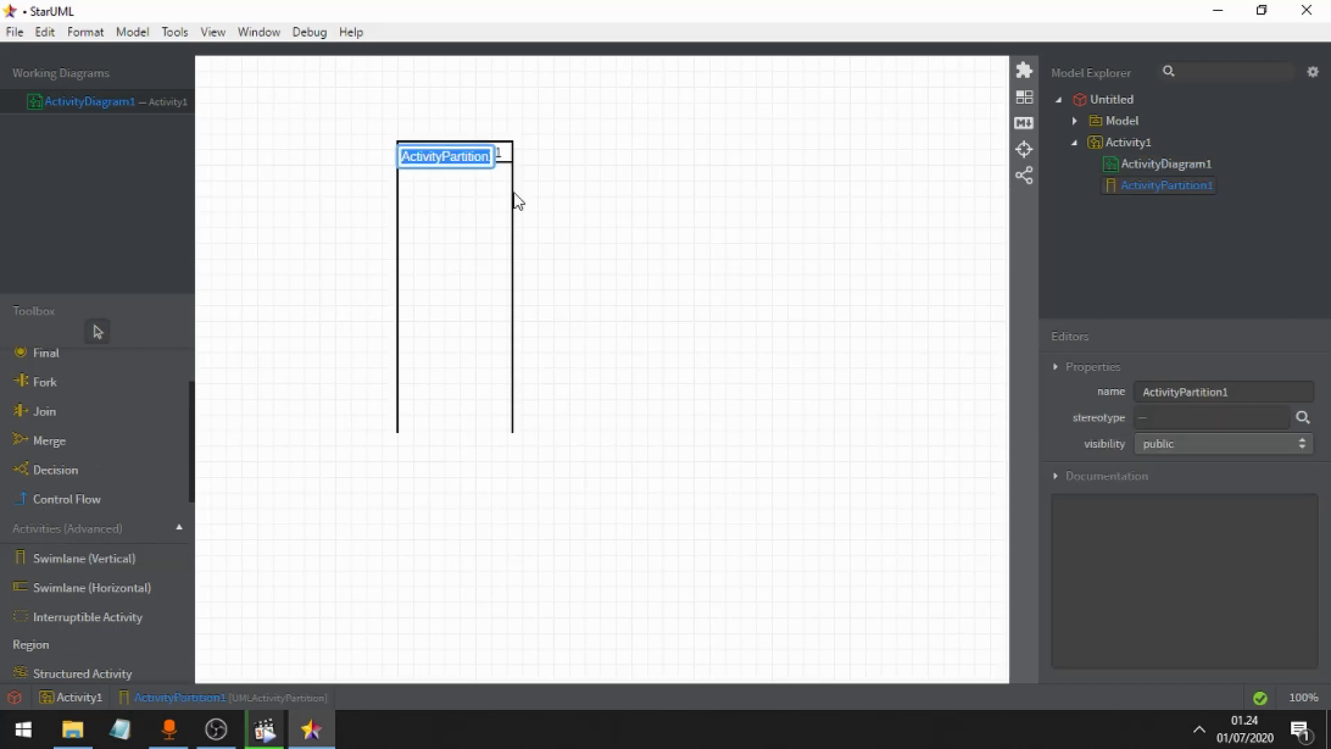
click(500, 262)
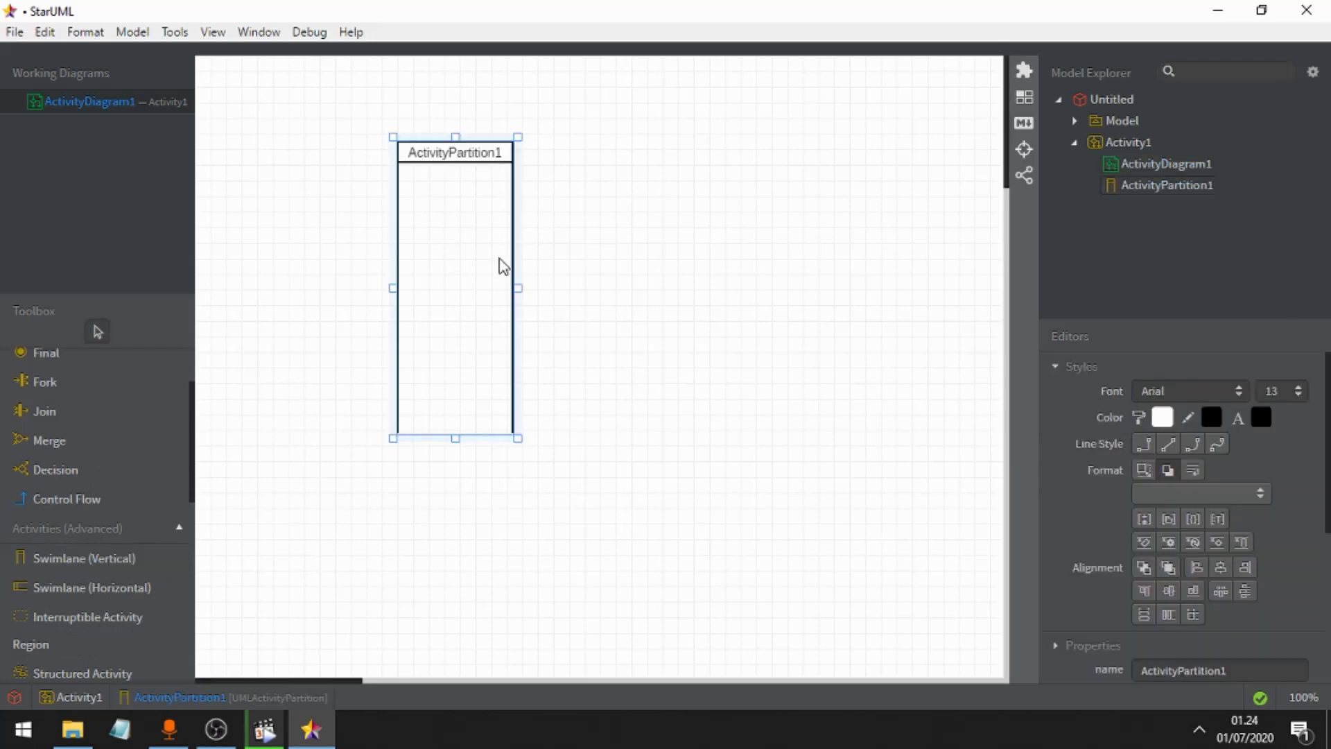
Widen the swimlane to about twice its width, shift it slightly left and extend it down to near the bottom of the visible canvas.
drag(519, 290, 590, 303)
drag(389, 289, 318, 290)
drag(478, 264, 467, 264)
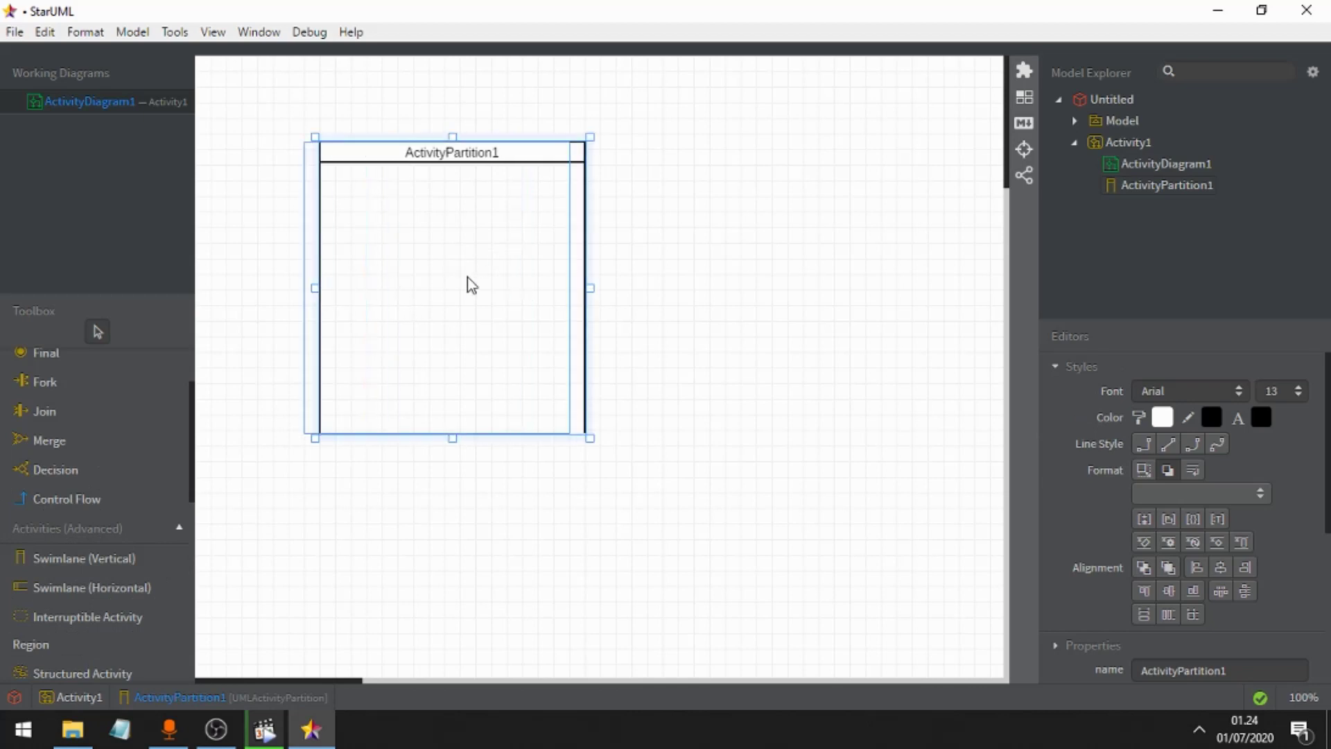
drag(437, 436, 405, 646)
click(777, 310)
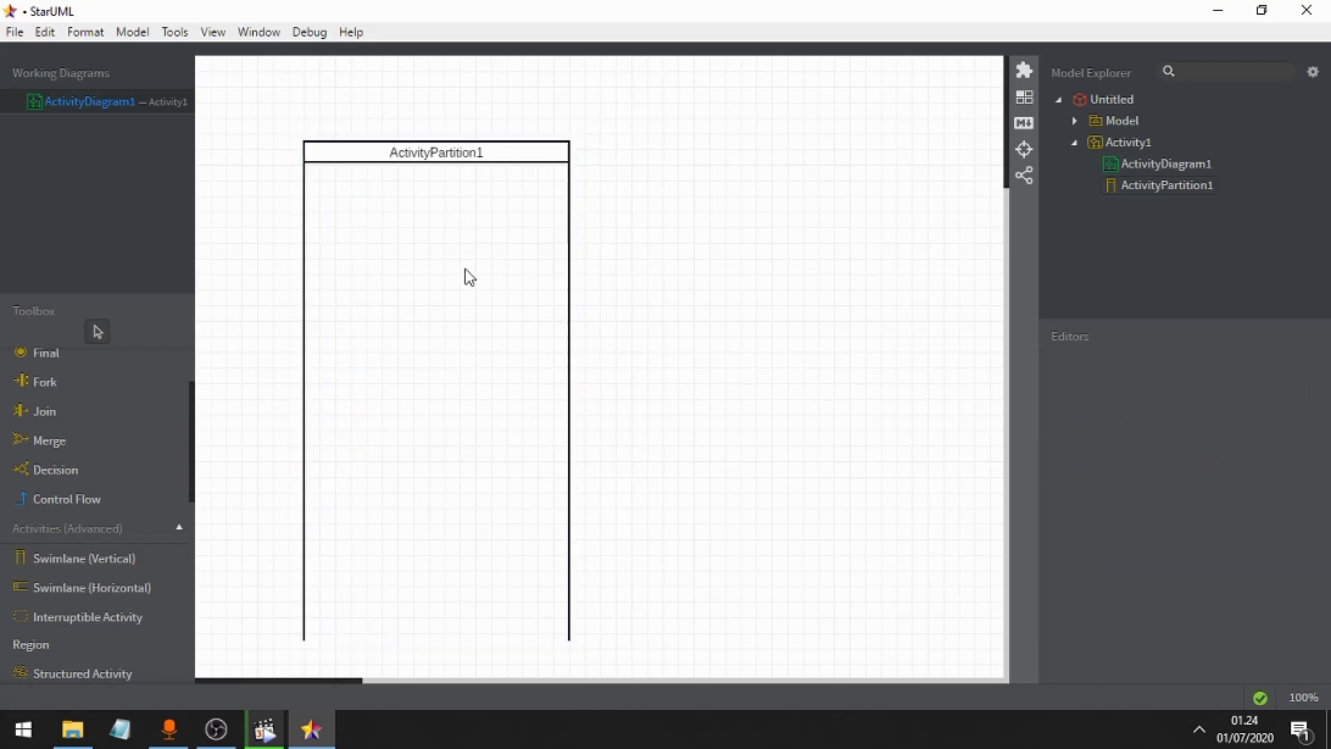
Rename the swimlane to "Calon Pendaftar".
double_click(454, 160)
click(451, 191)
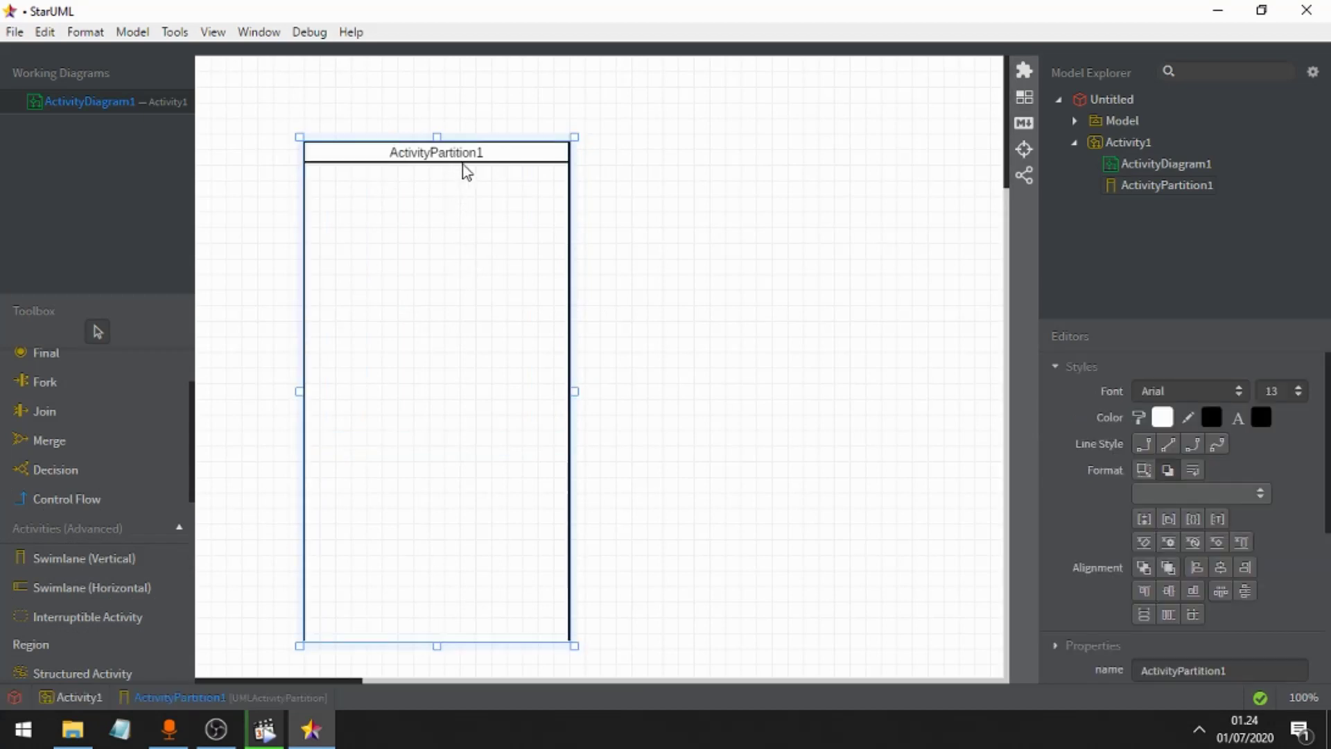
double_click(450, 161)
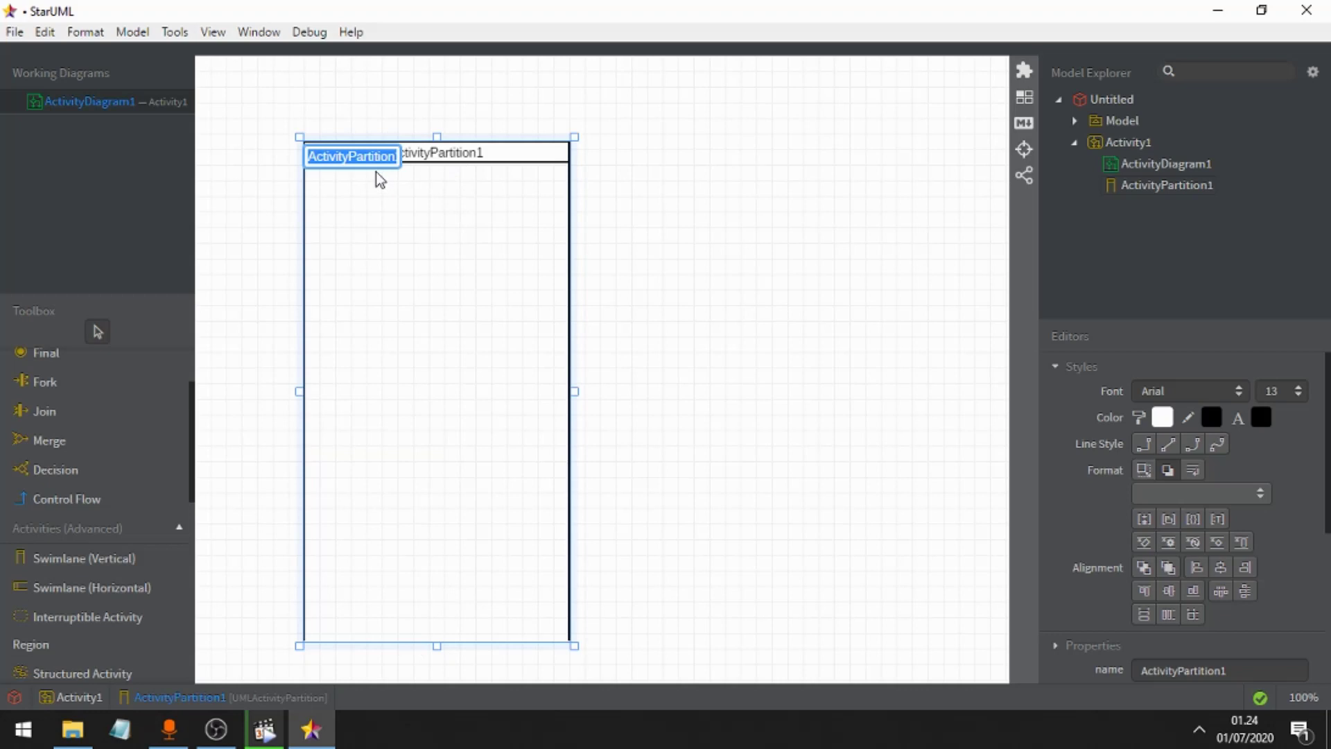
text(CA)
key(BackSpace)
text(alon )
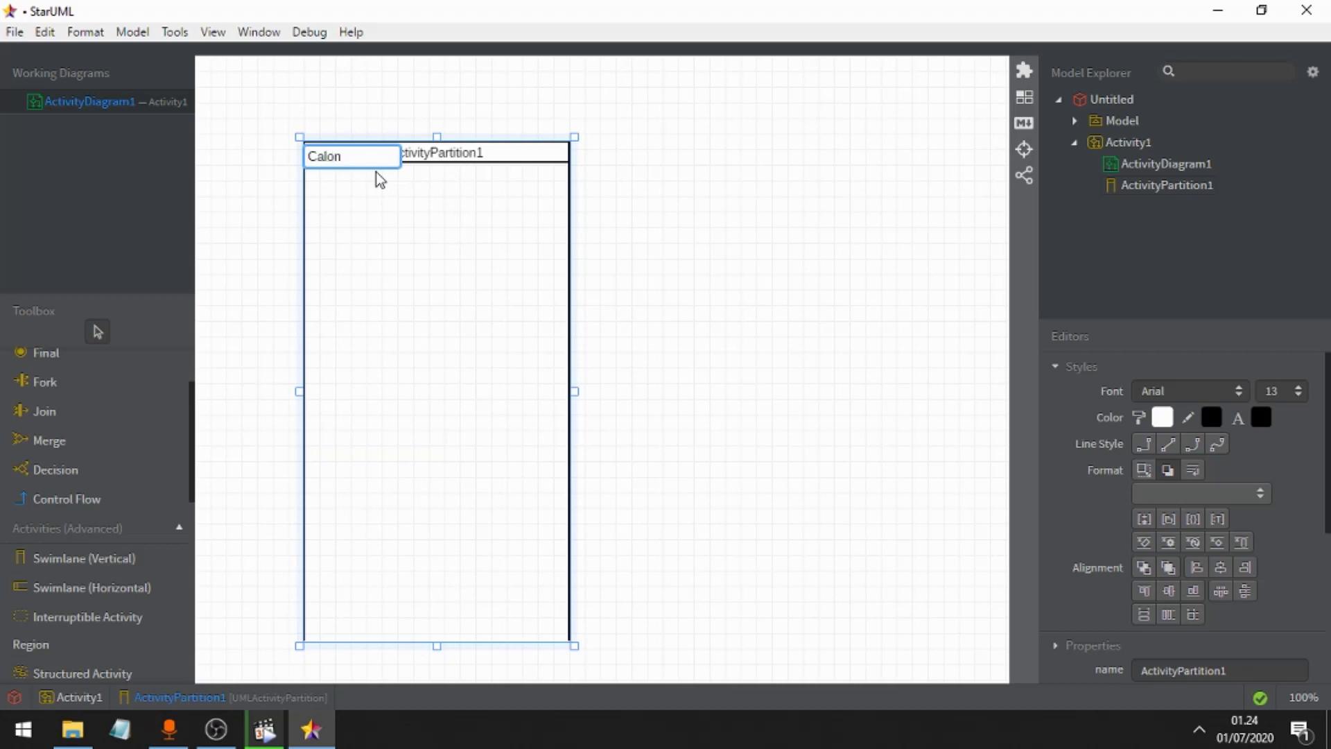
text(Pendaftara)
key(BackSpace)
click(736, 305)
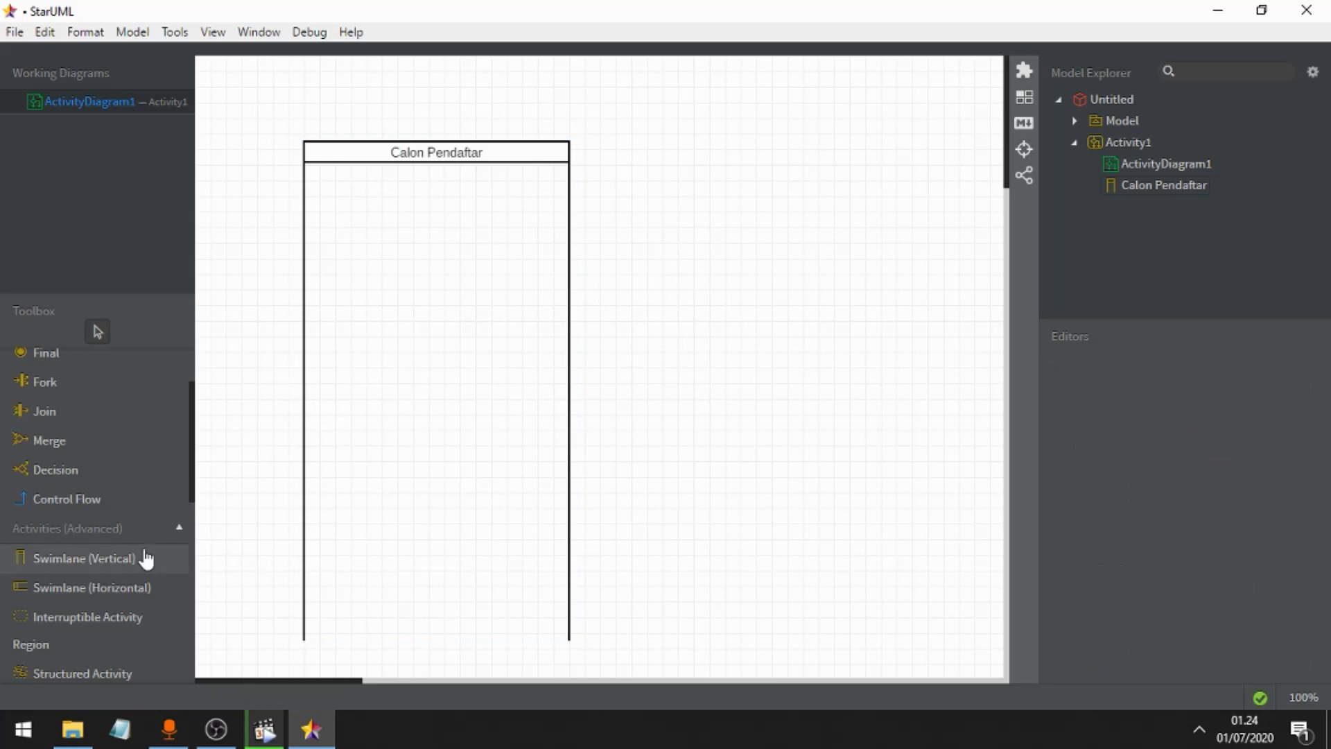
Add a second vertical swimlane beside Calon Pendaftar and name it "Sistem Seleksi".
click(74, 563)
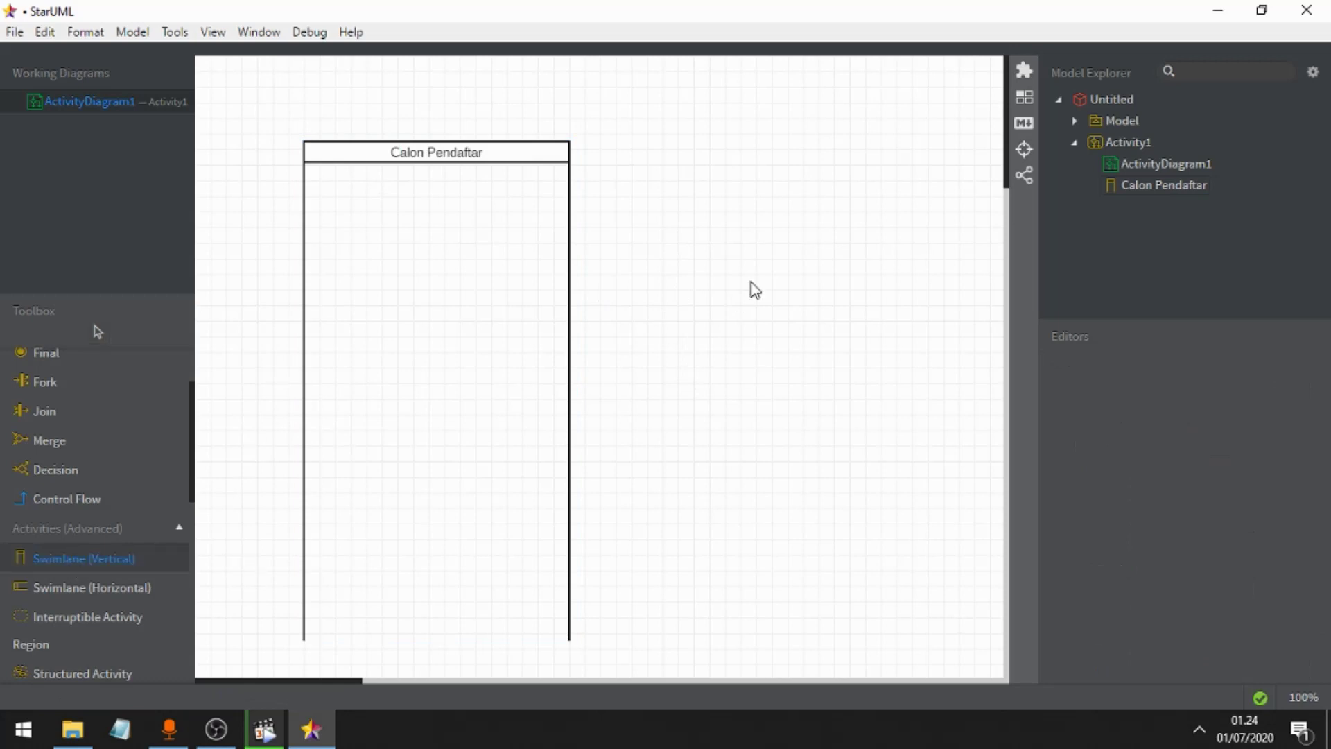
click(631, 150)
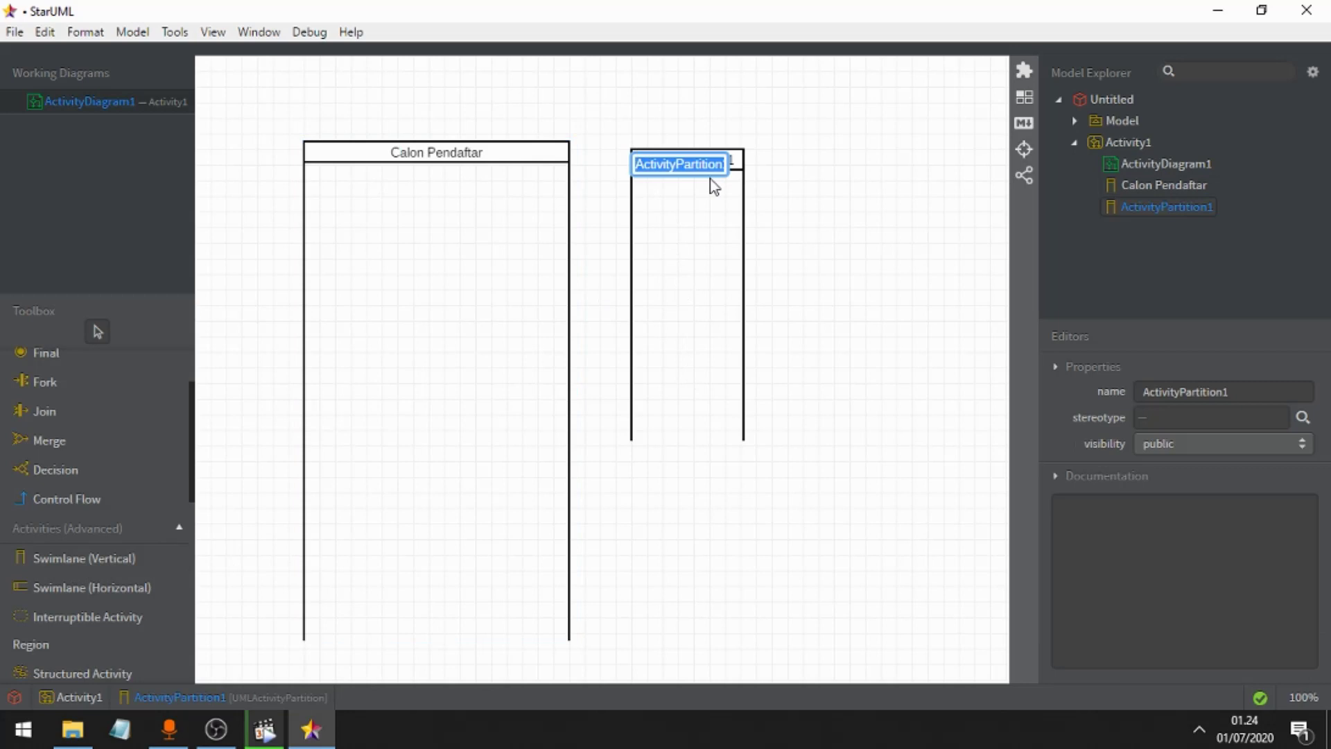
text(Sistem S)
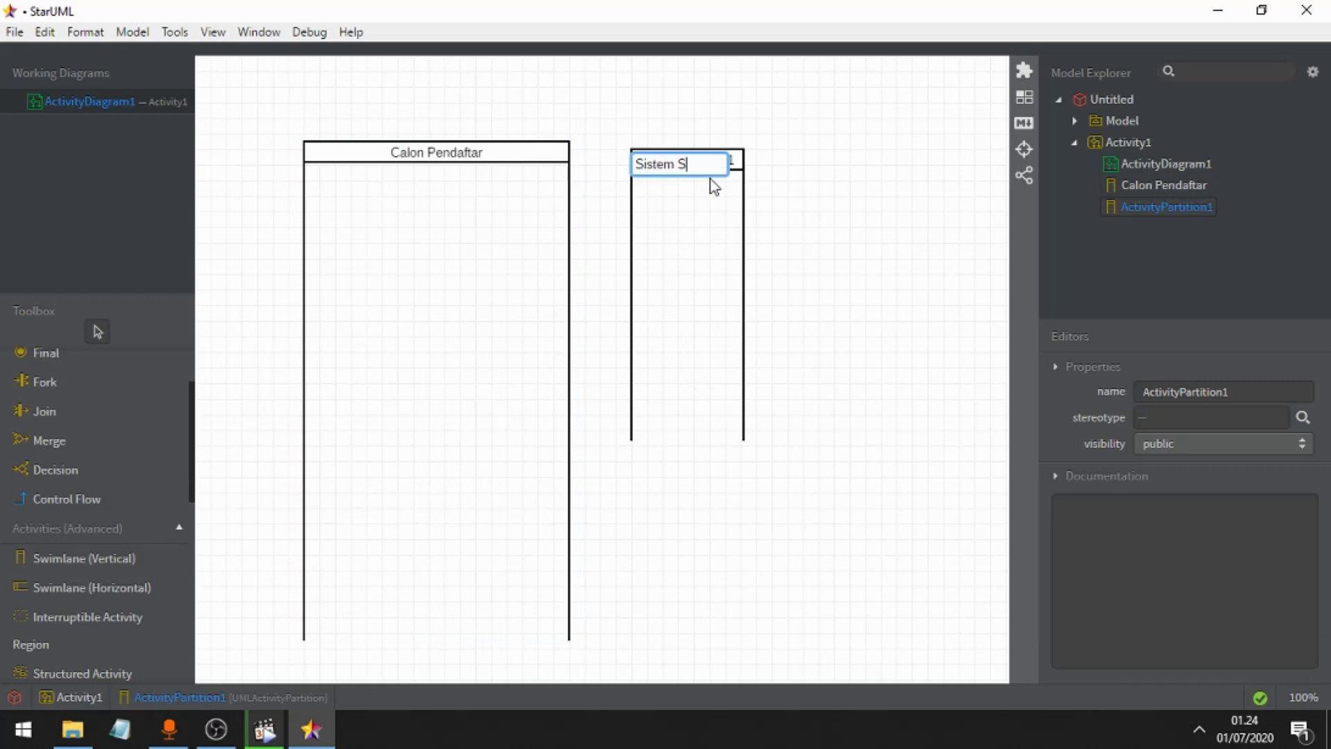
text(eleksi)
key(Return)
click(826, 222)
Move the Sistem Seleksi swimlane flush against Calon Pendaftar's right edge and enlarge it to the same width and height.
mouse_move(689, 210)
mouse_down()
mouse_move(633, 197)
mouse_move(666, 202)
mouse_up()
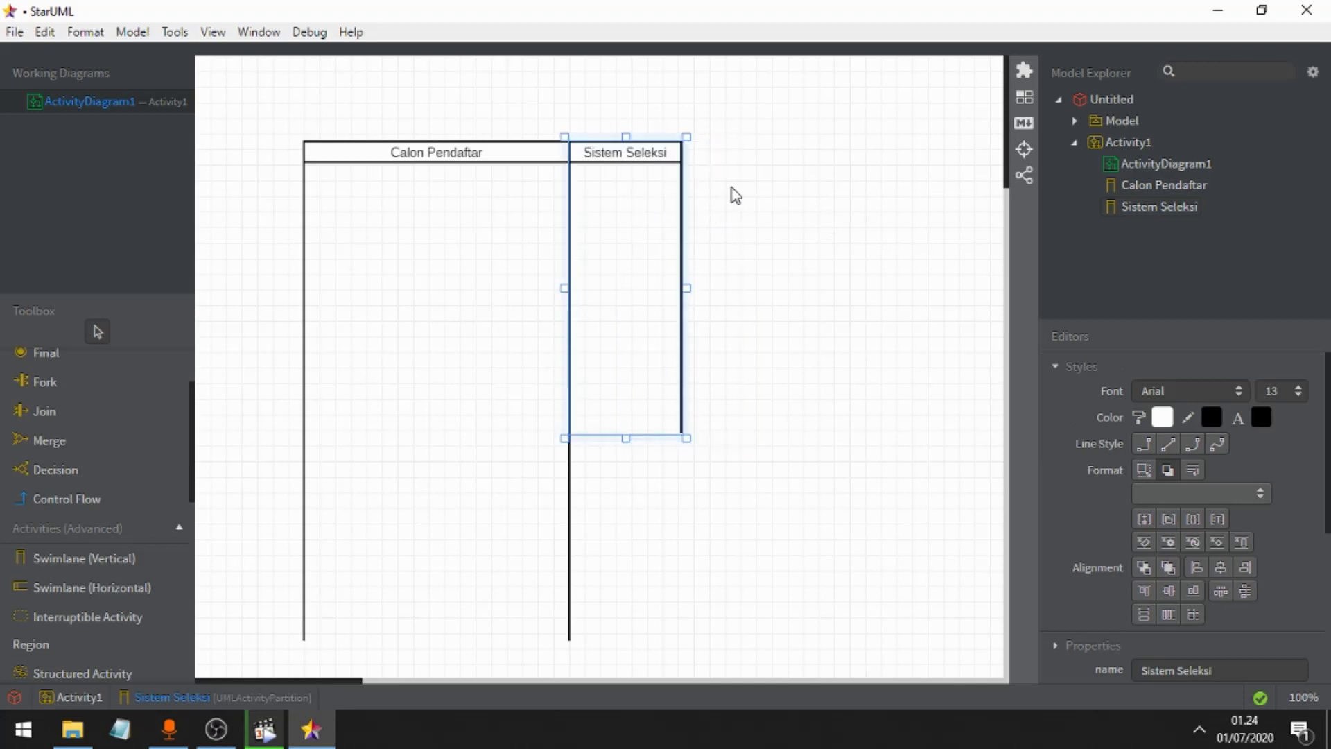
scroll(725, 204, down, 1)
scroll(710, 229, up, 1)
drag(687, 288, 838, 289)
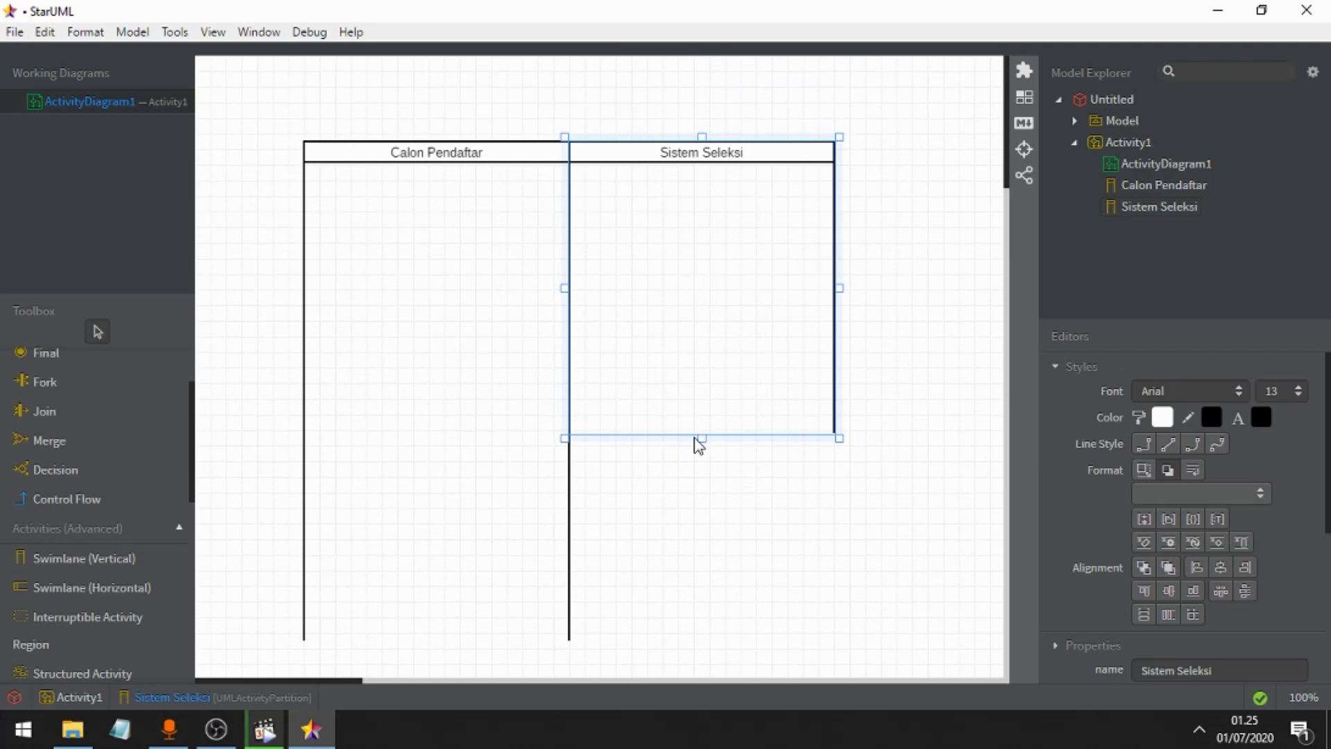
drag(702, 438, 696, 647)
click(929, 342)
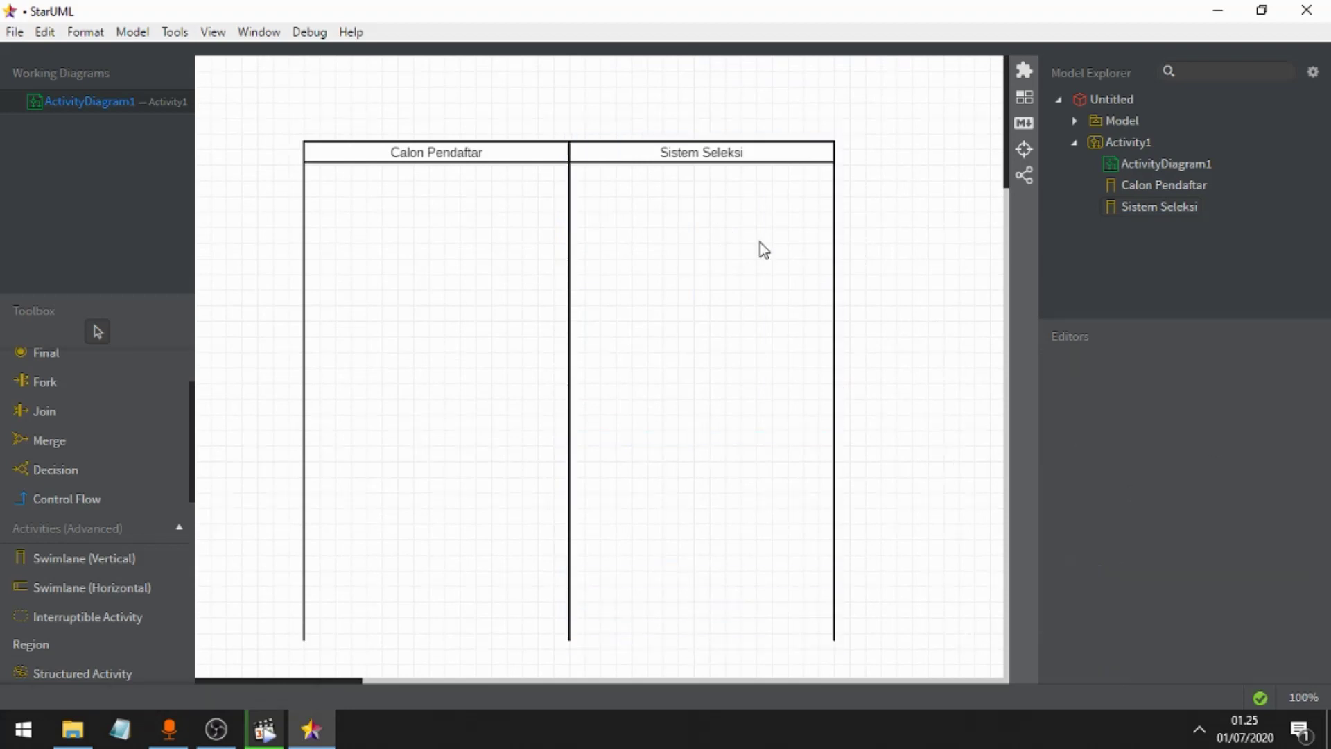
click(628, 162)
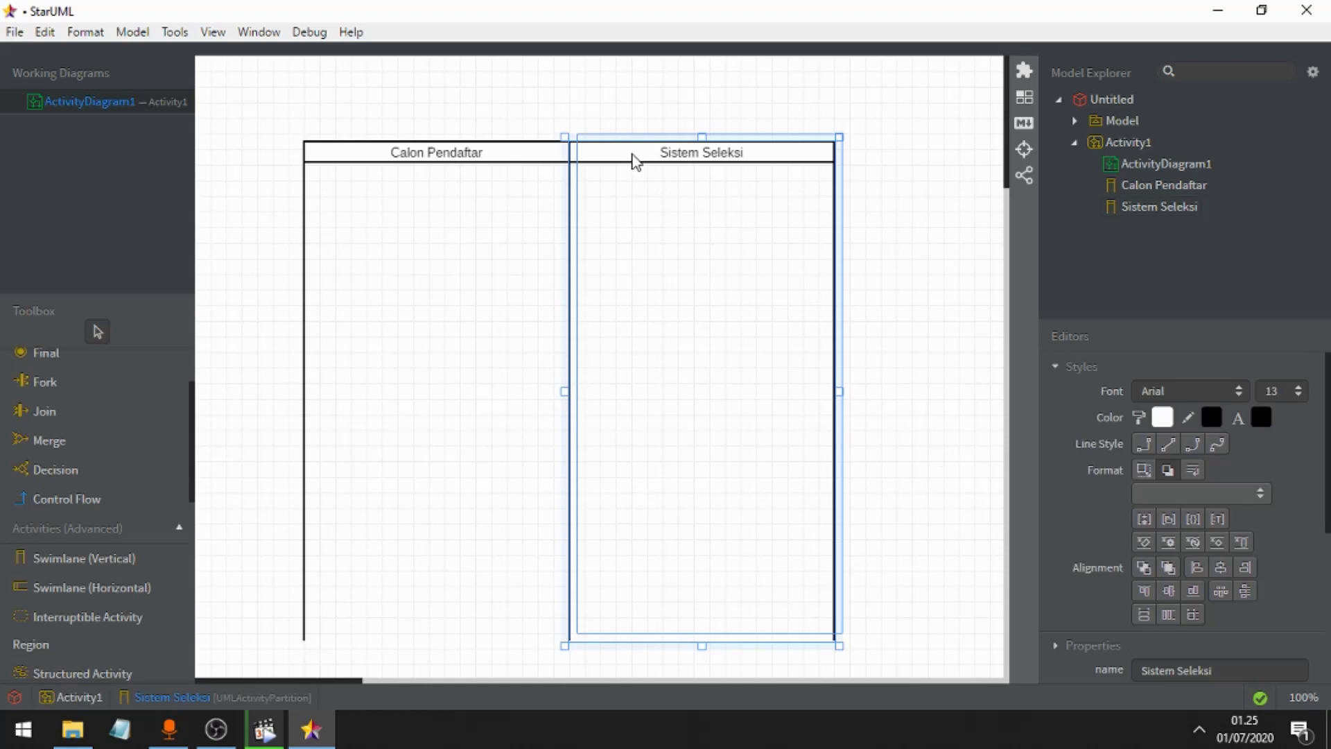
Extend the Calon Pendaftar and Sistem Seleksi swimlanes further down to the same bottom level.
click(880, 217)
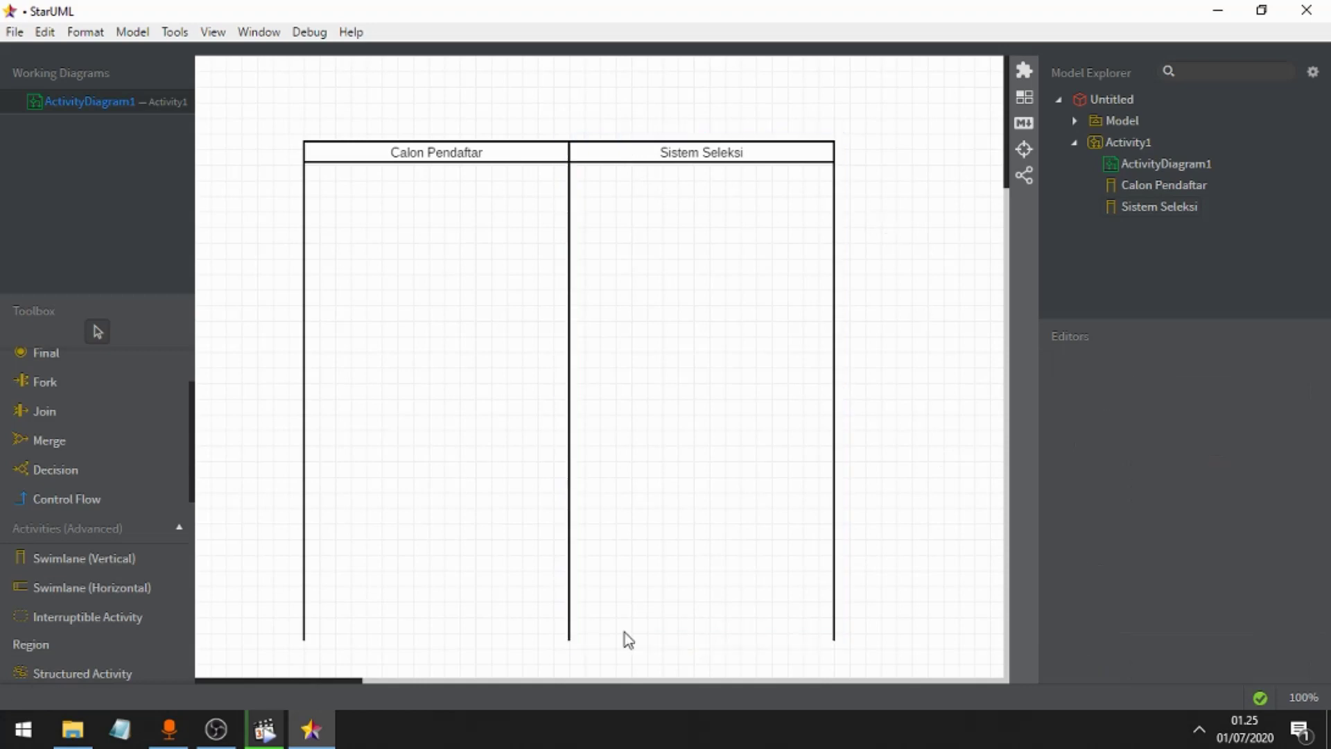
click(489, 681)
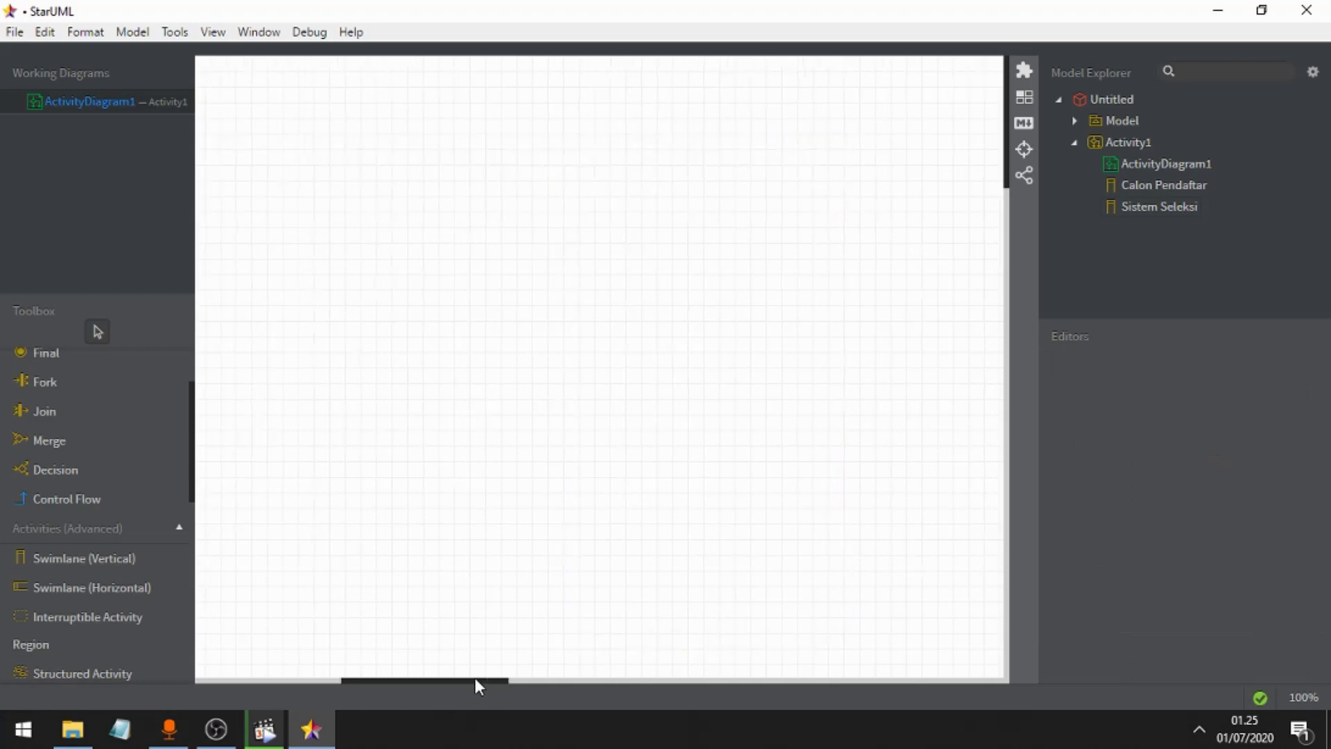
click(271, 679)
scroll(638, 502, down, 2)
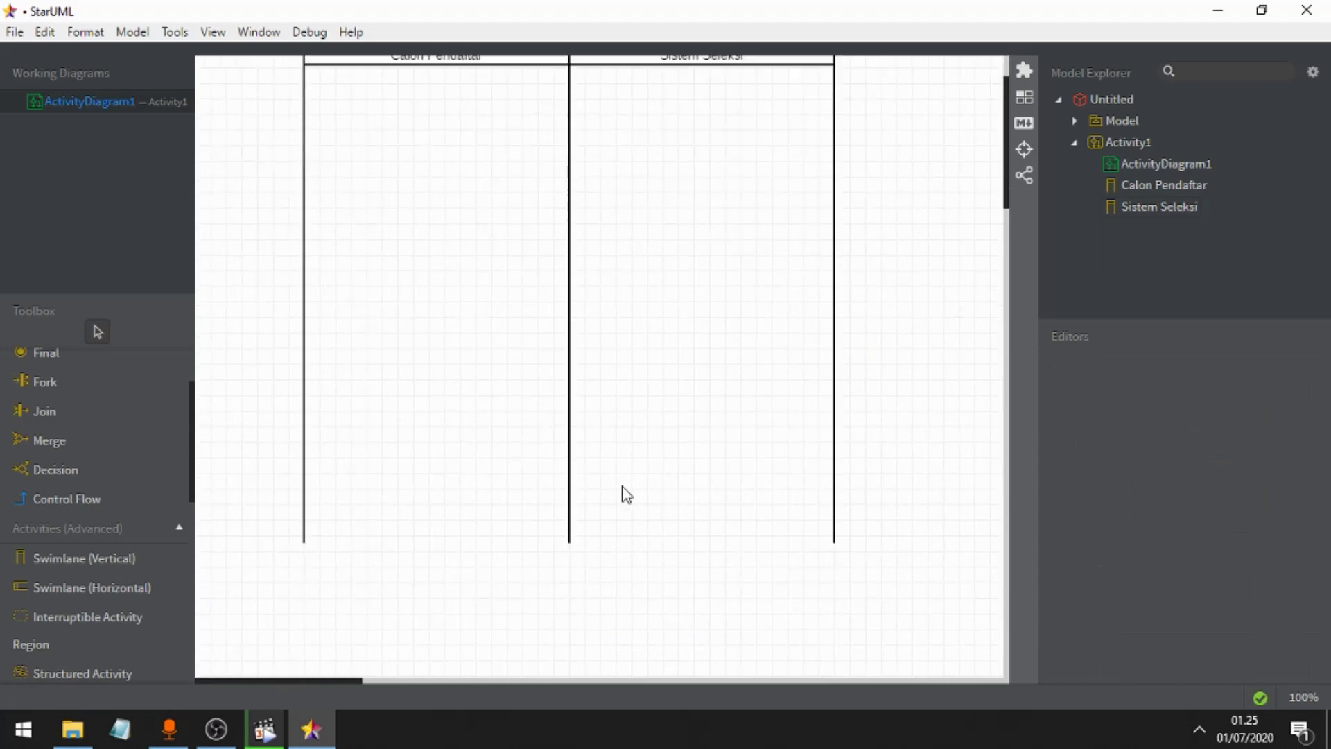
click(430, 398)
drag(437, 548, 698, 654)
click(693, 494)
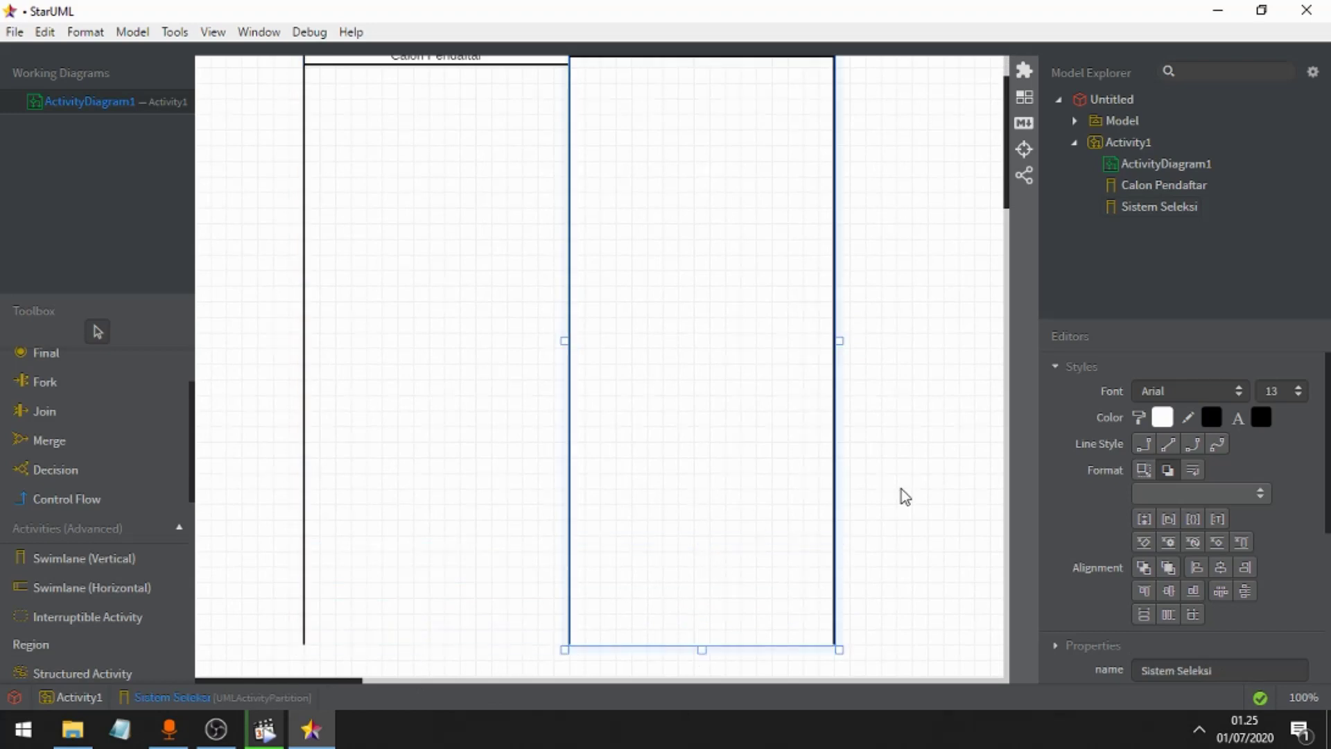
click(905, 497)
Move the Sistem Seleksi swimlane slightly down so its header lines up with the Calon Pendaftar header.
scroll(915, 494, down, 1)
scroll(881, 652, up, 3)
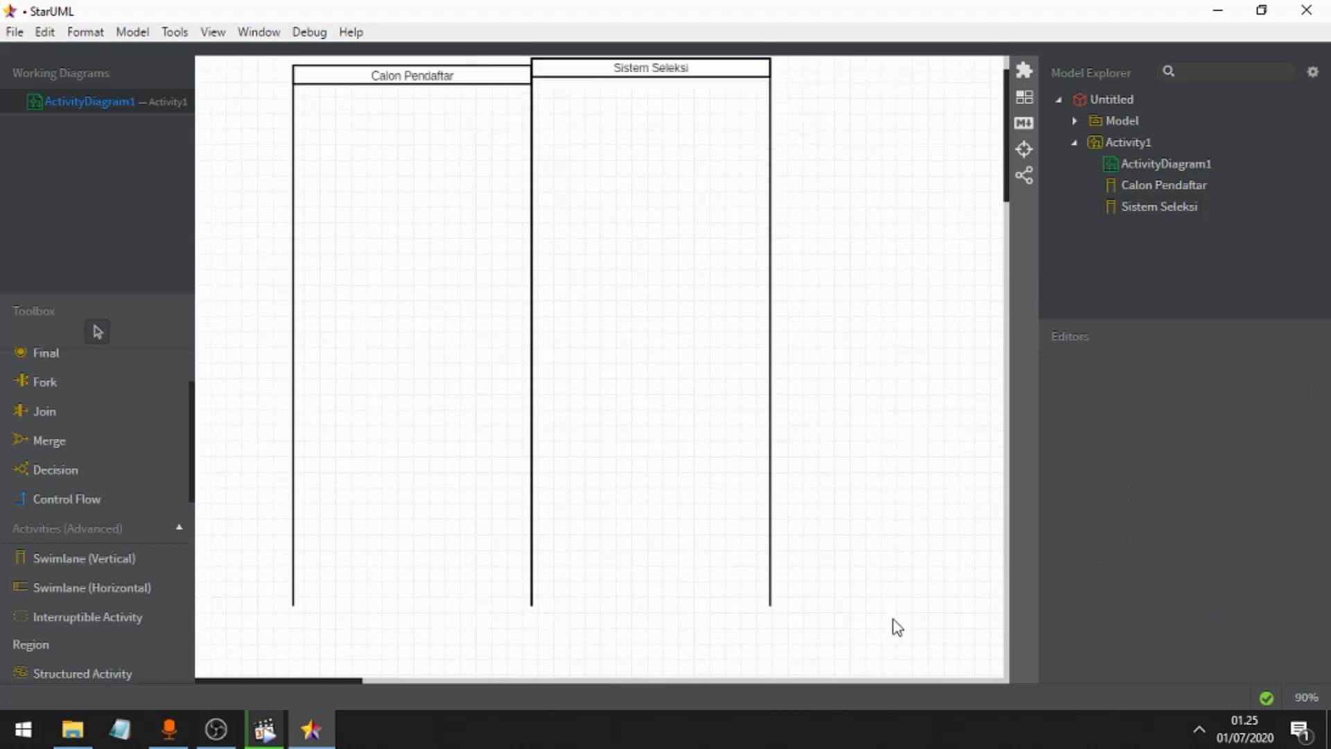
click(730, 427)
drag(732, 434, 755, 421)
click(971, 348)
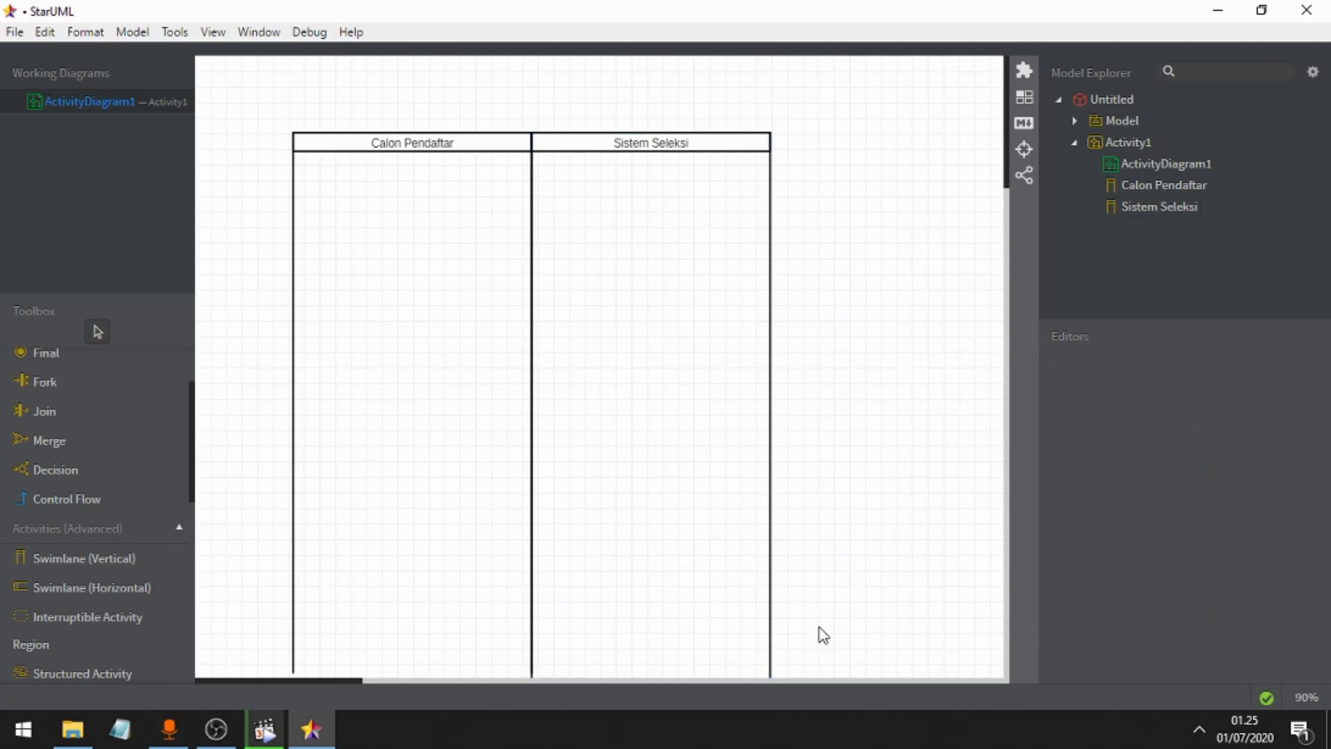
Place an initial node near the top centre of the Calon Pendaftar swimlane, just below its header.
click(818, 681)
drag(808, 680, 211, 630)
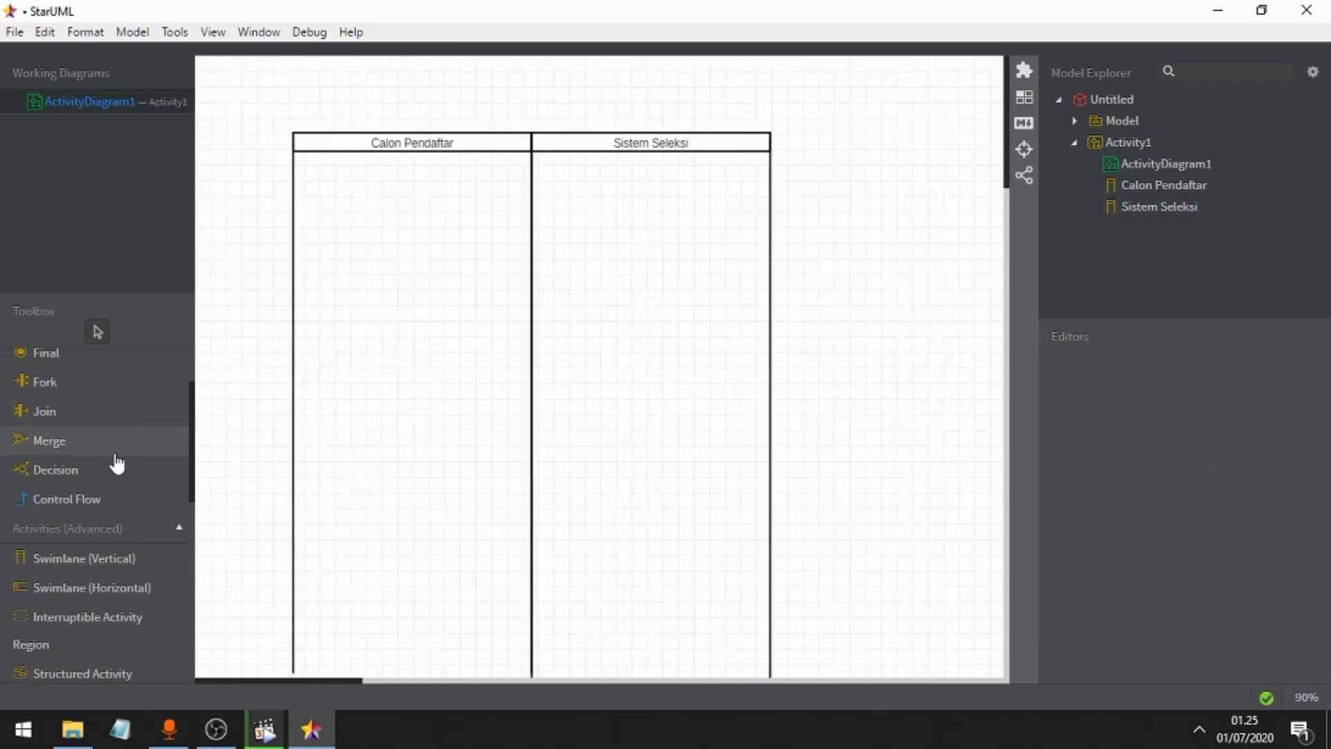
scroll(116, 460, up, 3)
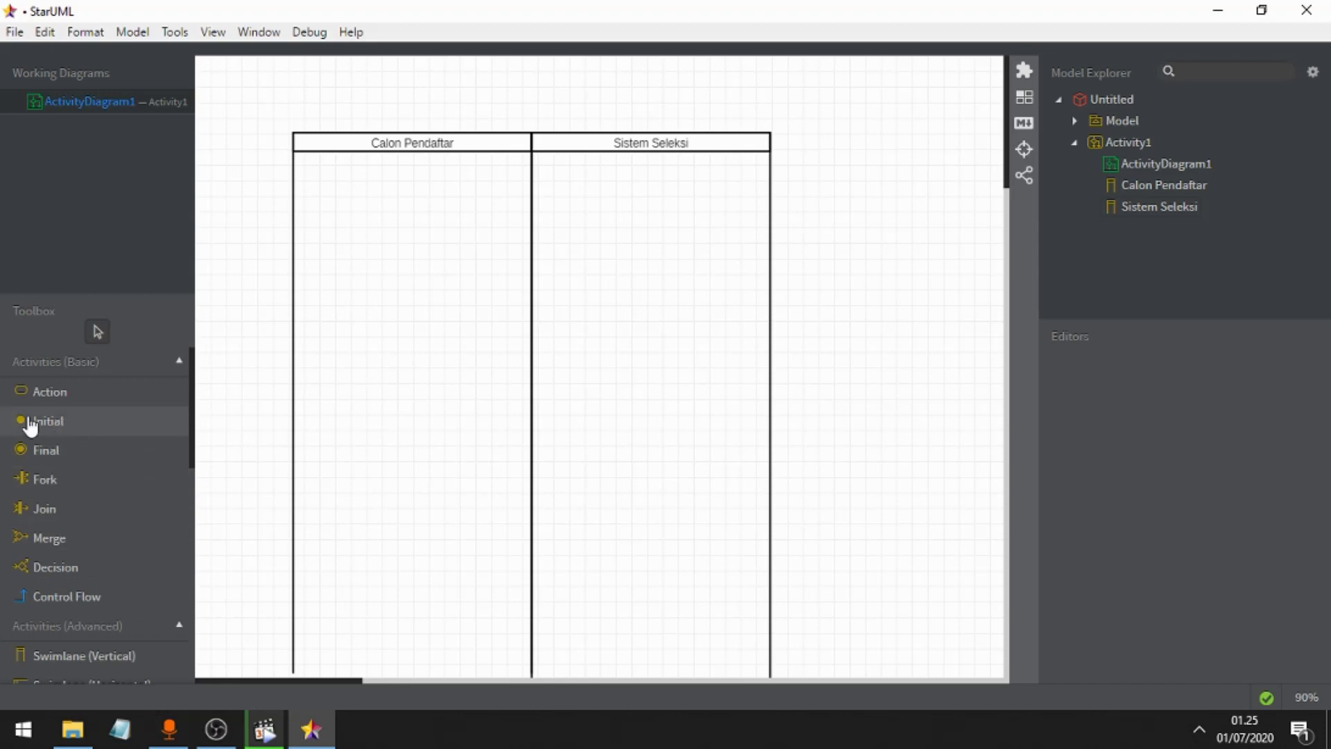
click(30, 424)
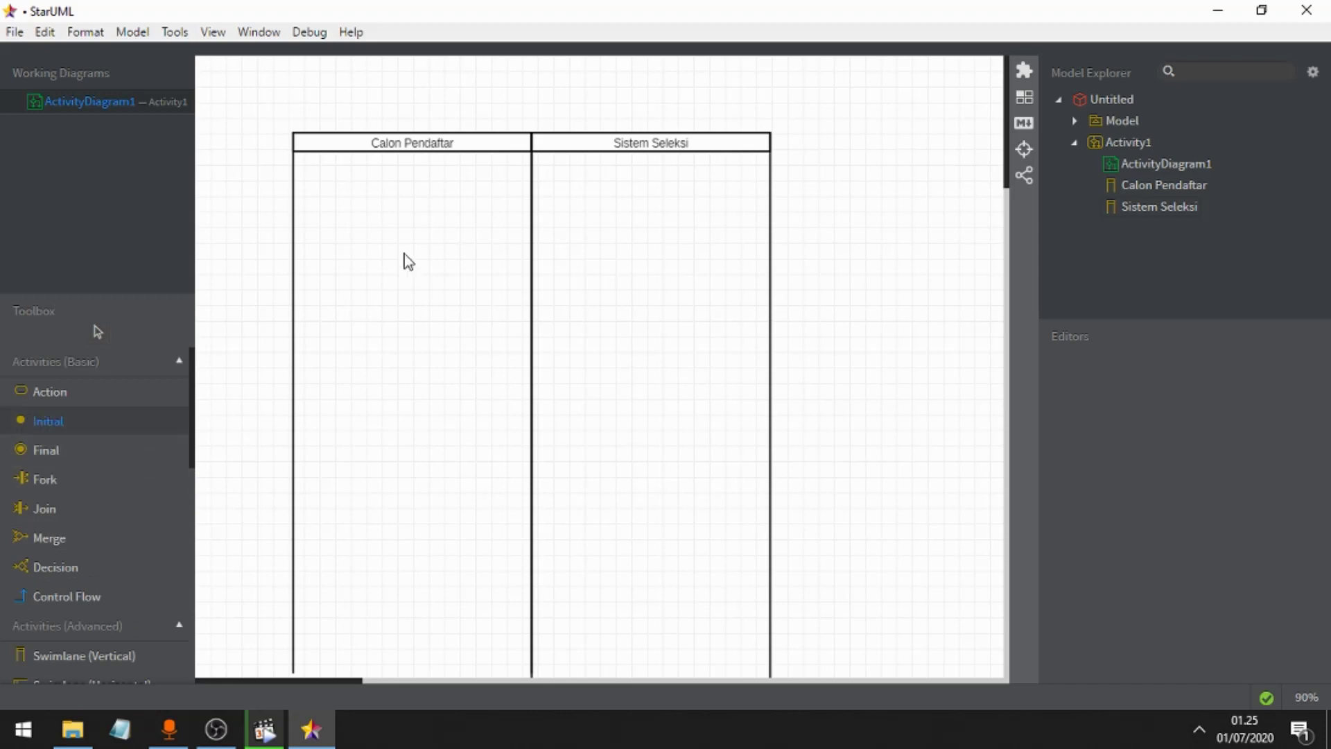
click(403, 173)
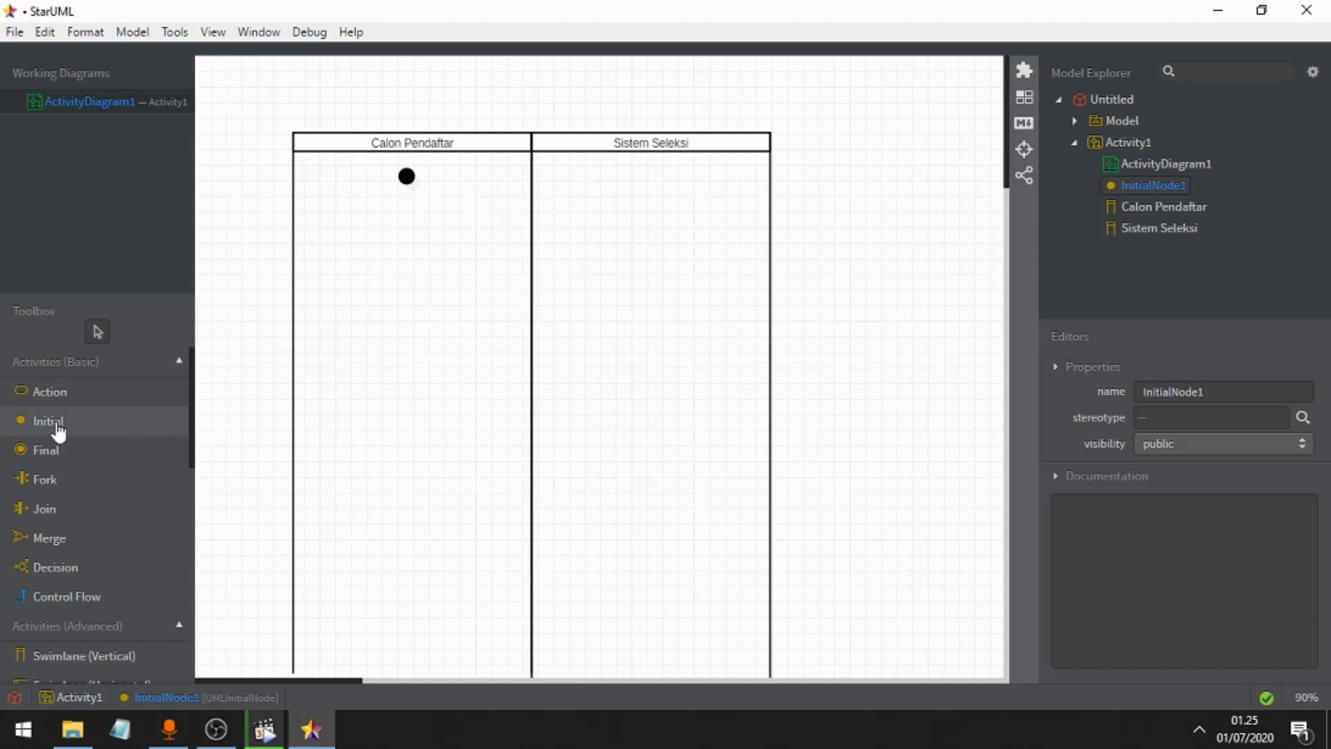
Add an action below the initial node, widen it to nearly twice its width and centre it under the node.
click(48, 392)
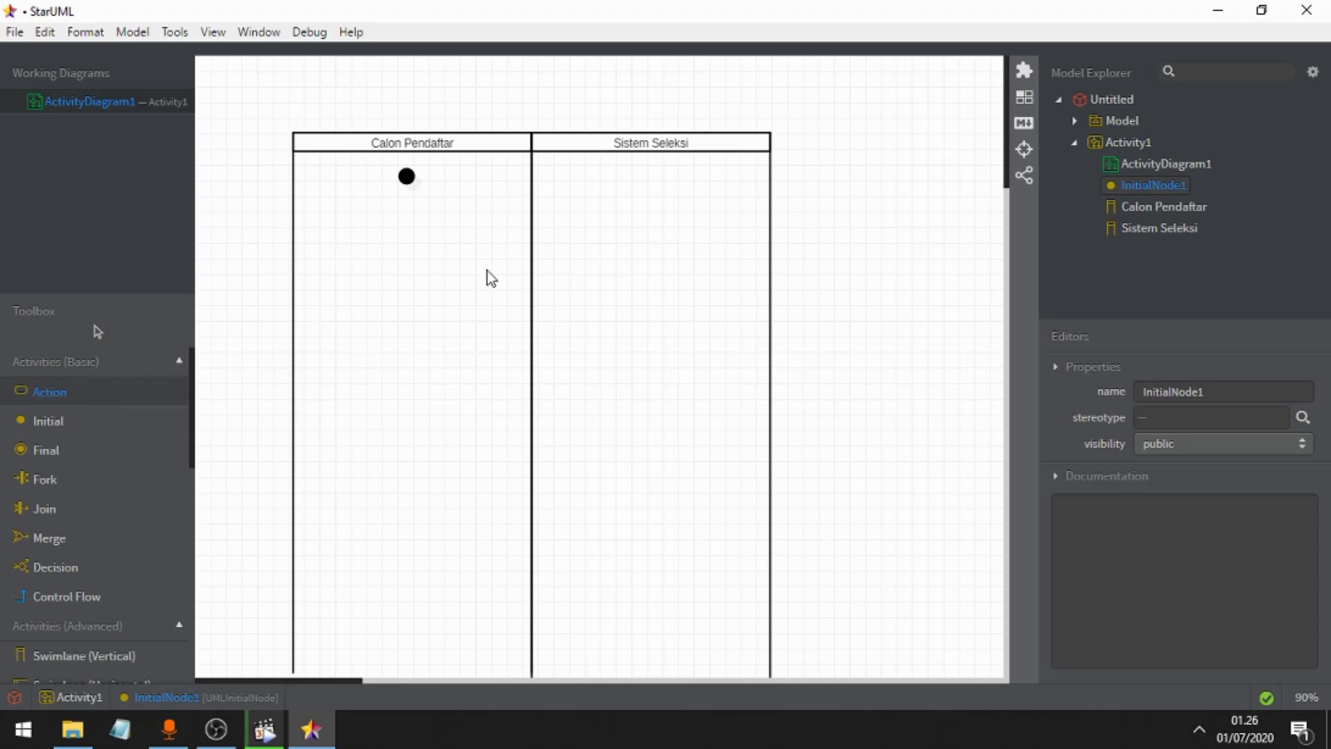
click(397, 228)
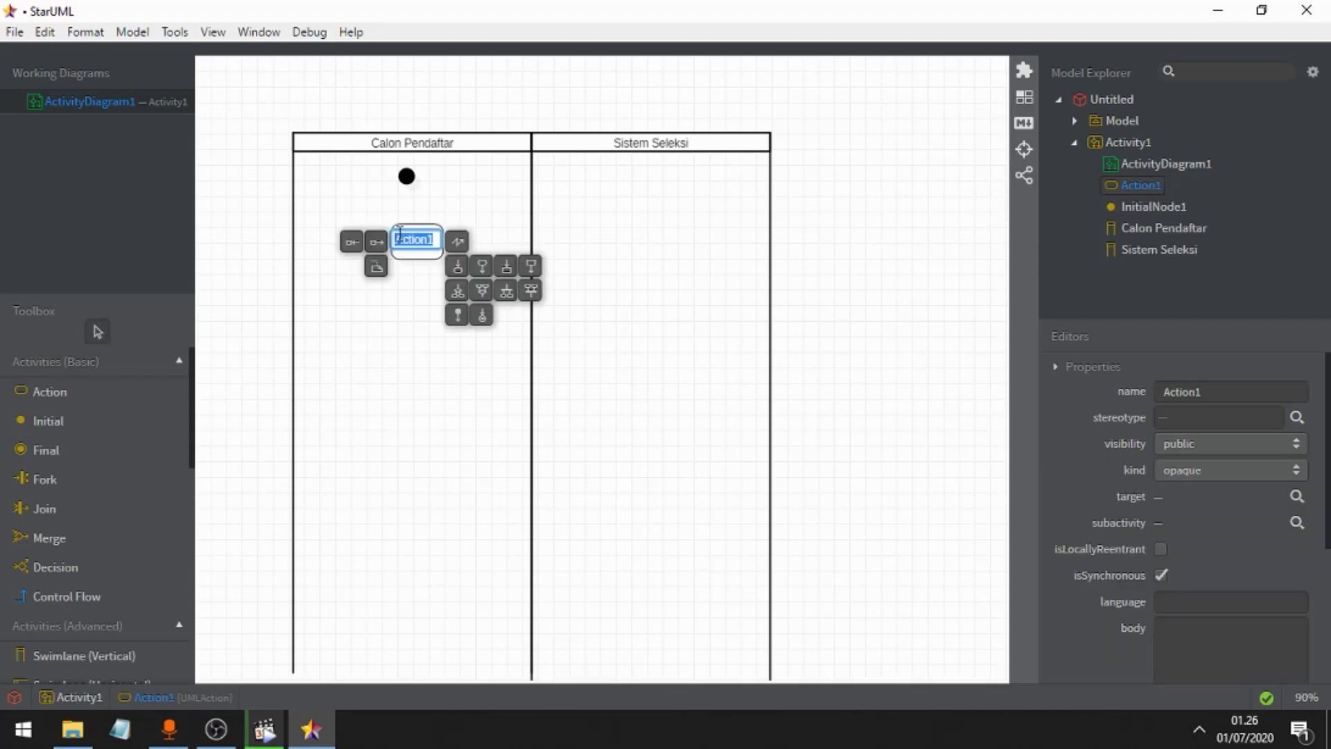
click(411, 271)
click(411, 255)
drag(385, 236, 345, 236)
double_click(428, 258)
drag(427, 258, 429, 264)
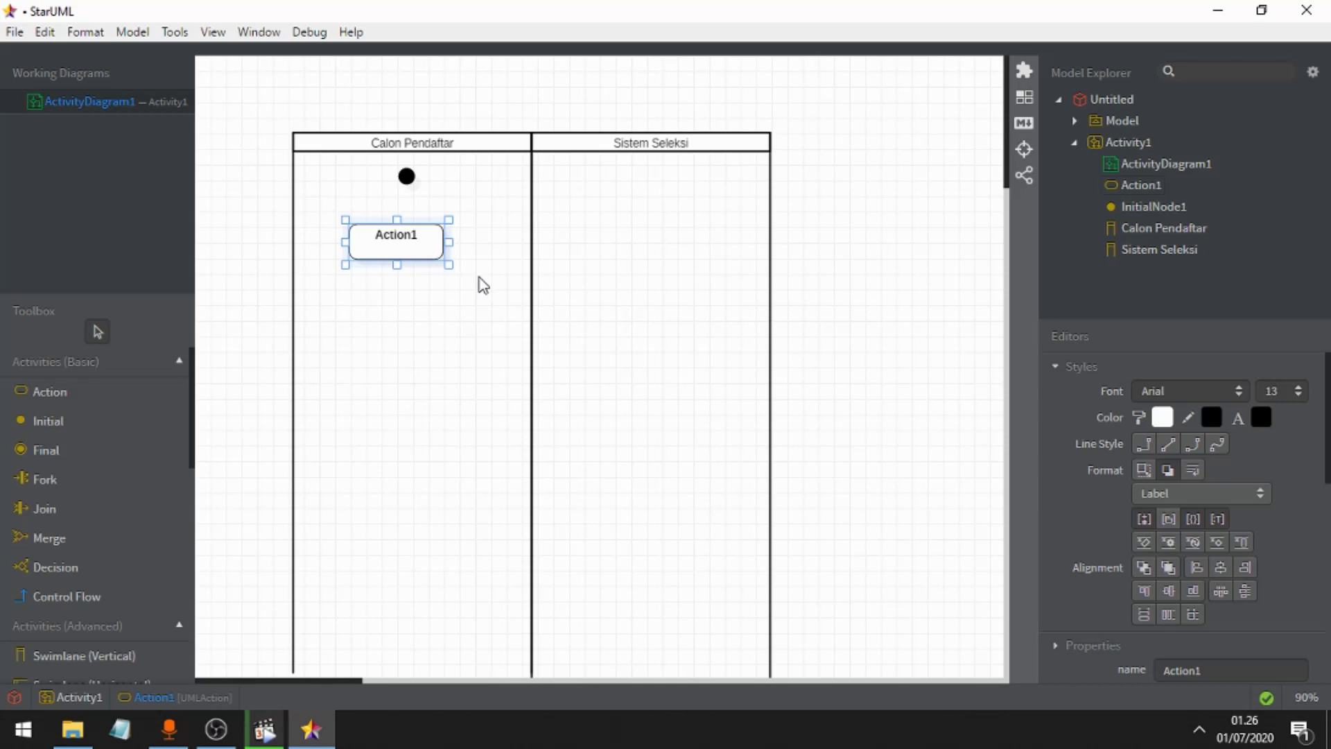
key(Right)
Name the action below the initial node "Melakukan Pendaftaran" and shift it slightly down within the Calon Pendaftar swimlane.
double_click(435, 242)
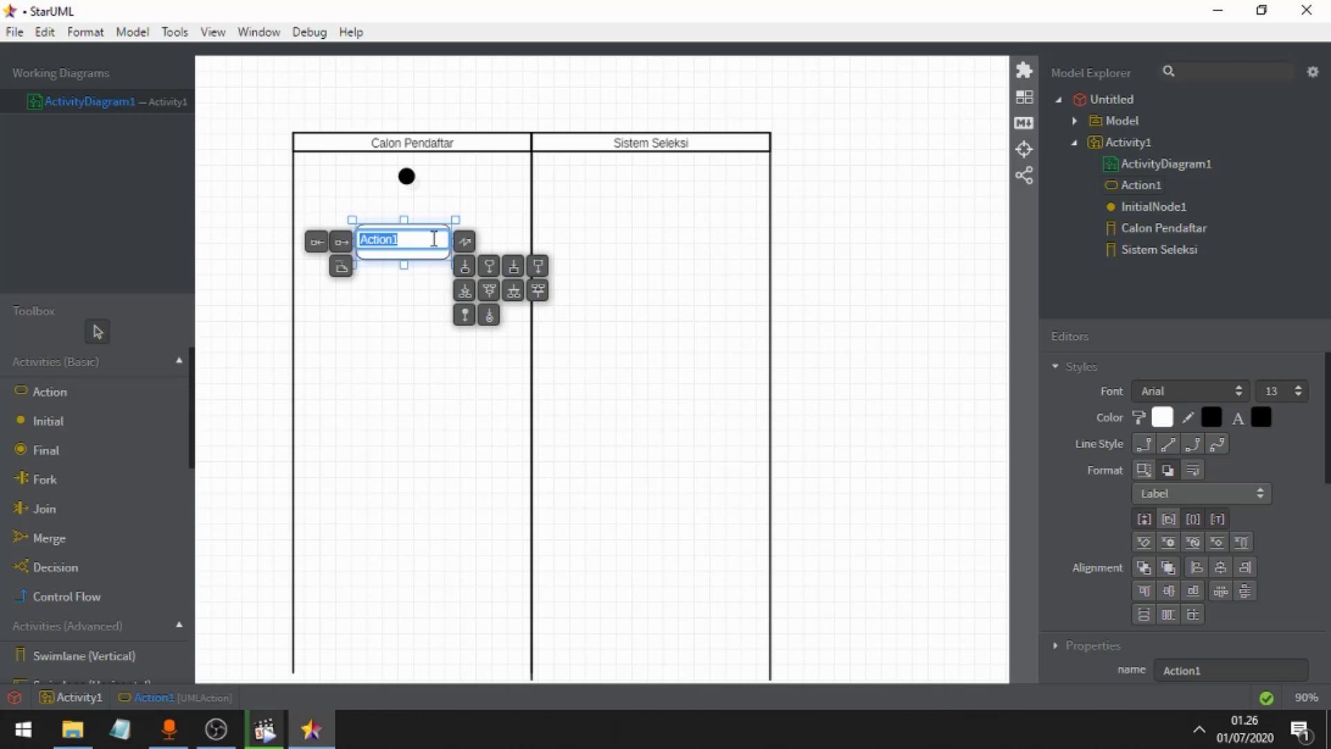
key(BackSpace)
text(Melakukan Pendaftra)
key(BackSpace)
key(BackSpace)
text(aran)
click(574, 288)
mouse_move(431, 245)
mouse_down()
mouse_move(420, 273)
mouse_move(435, 269)
mouse_up()
click(645, 303)
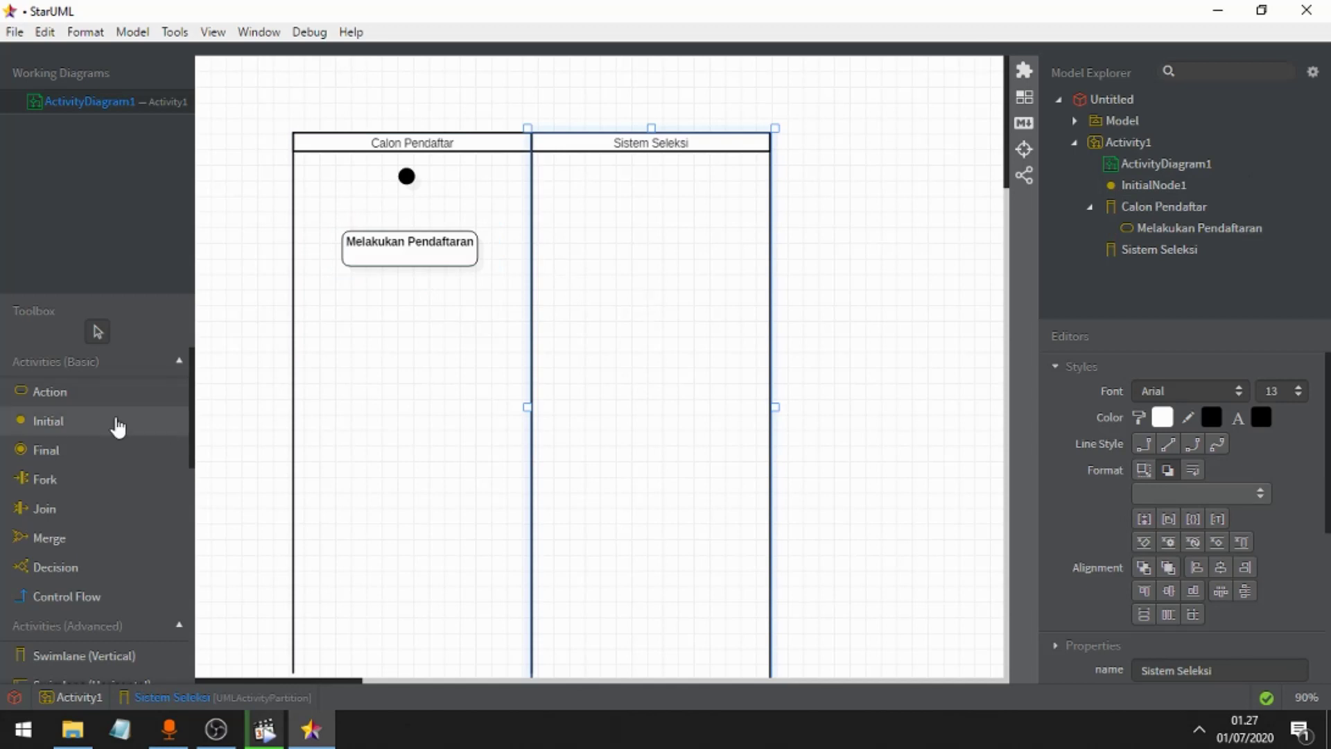
Add an action named "Tampil Halam Pendaftaran" in the Sistem Seleksi swimlane, level with Melakukan Pendaftaran and roughly centred in its lane.
click(67, 400)
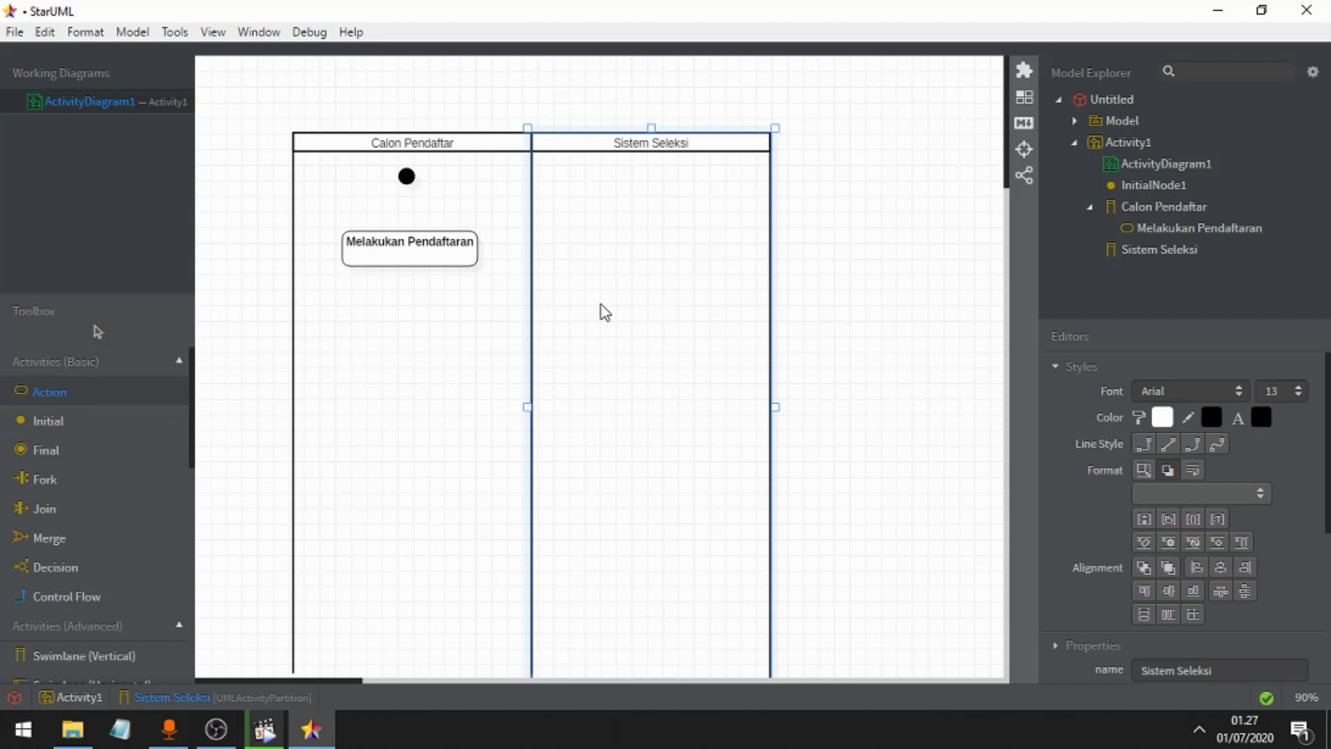
click(595, 239)
text(Tampil )
text(Halaman Penda)
text(ft)
text(aran)
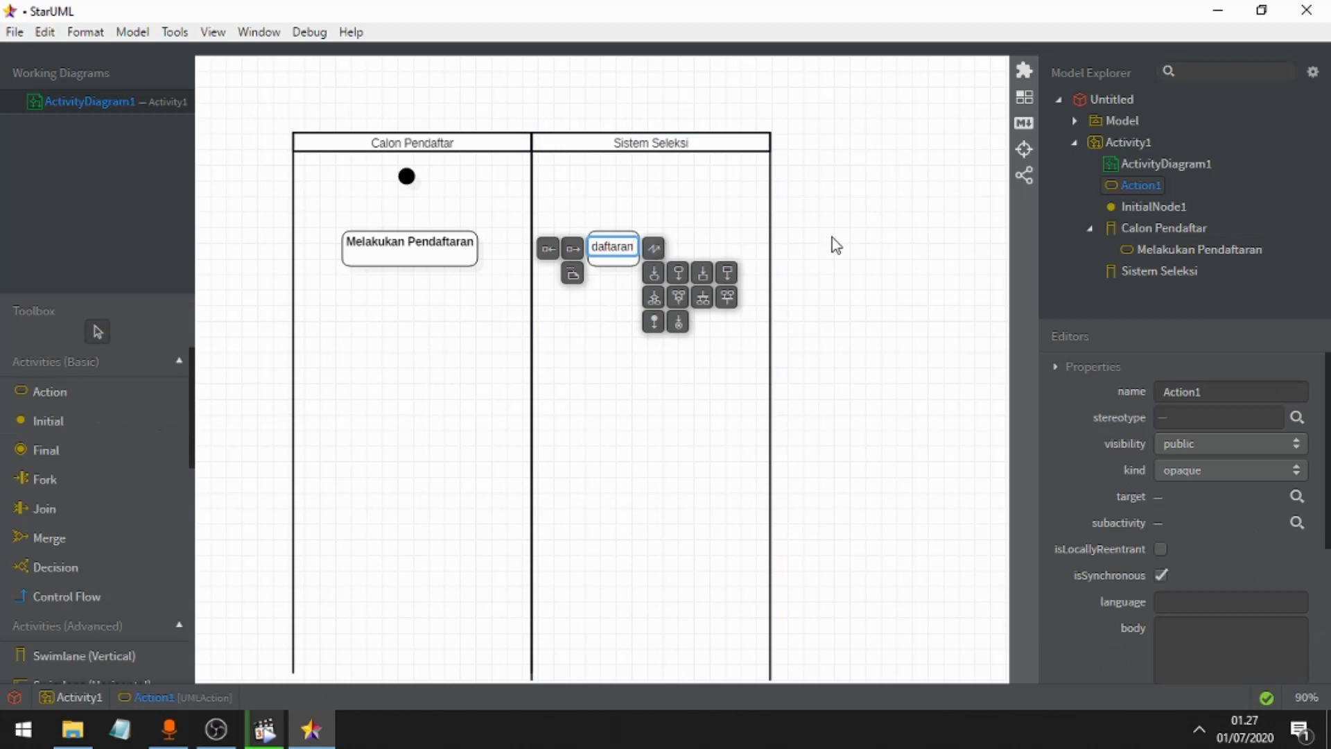
click(833, 240)
click(686, 249)
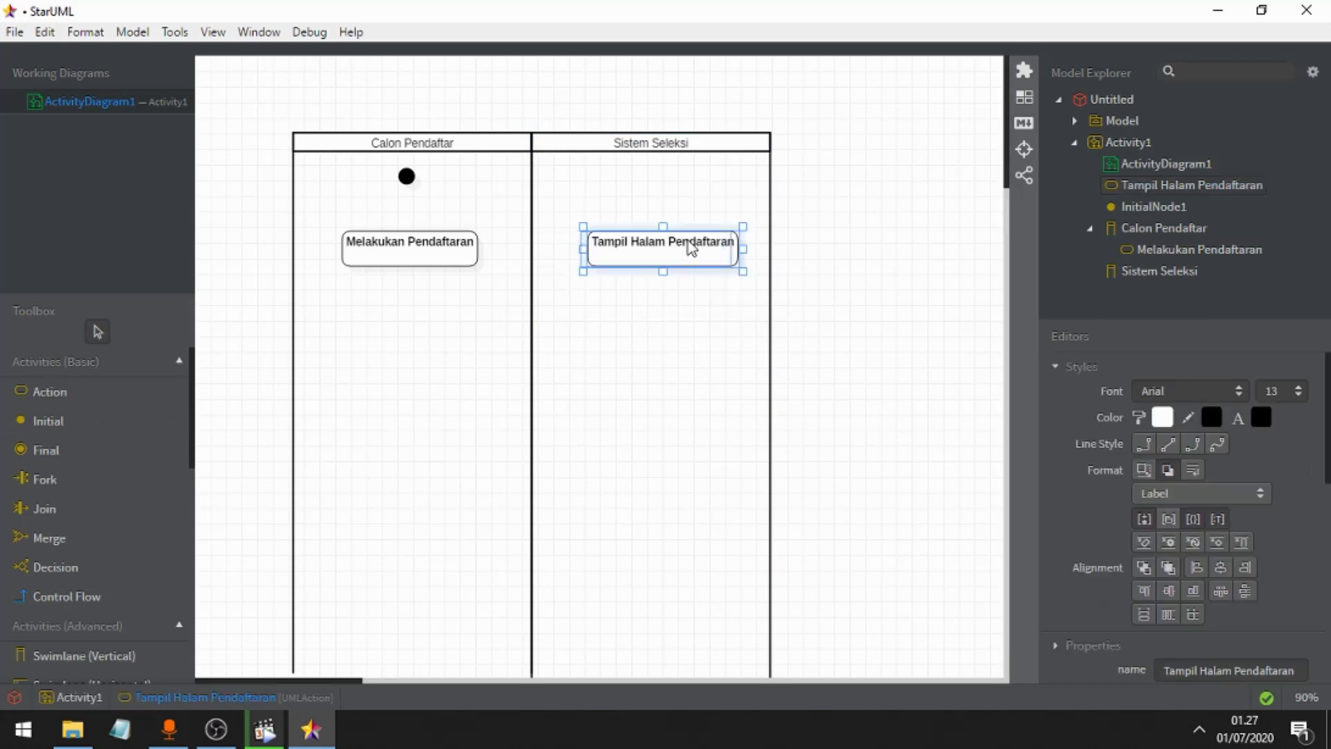
drag(692, 248, 684, 249)
click(836, 239)
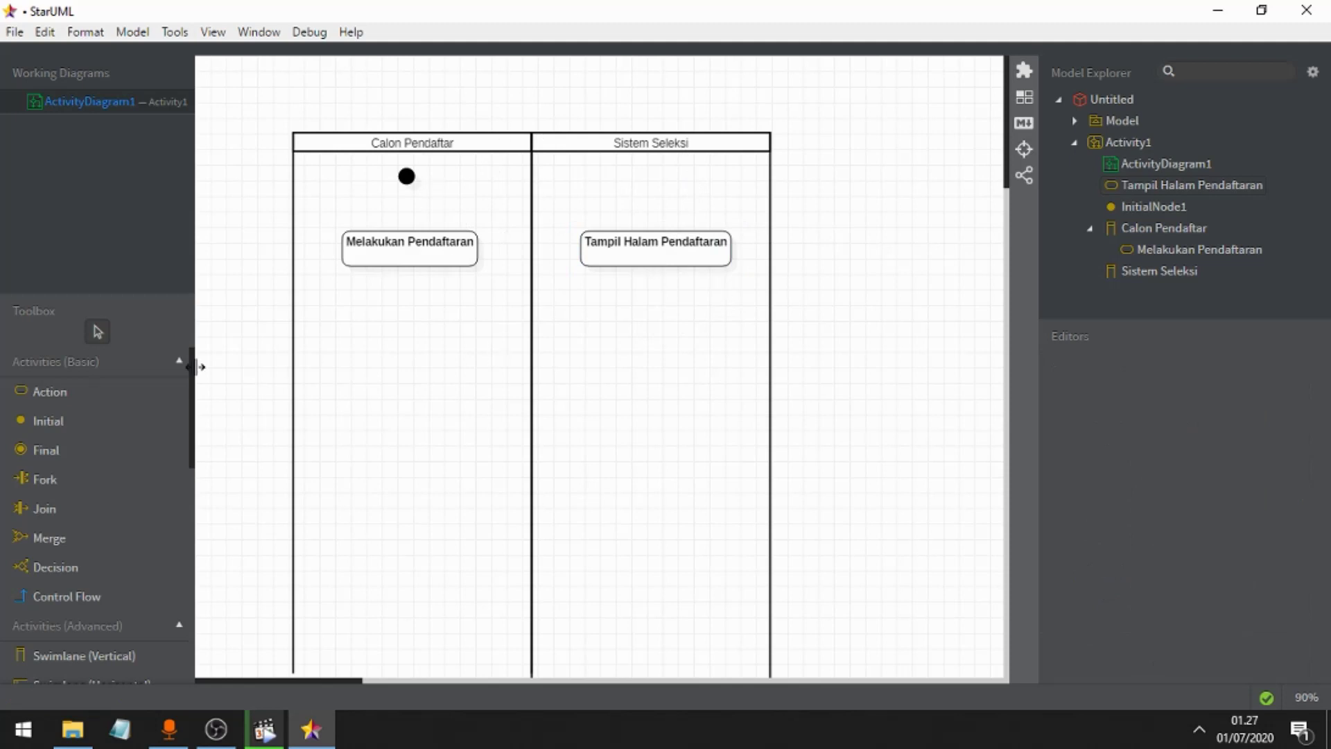
Add an action named "Mengisi Data Pribadi" below Melakukan Pendaftaran in the Calon Pendaftar swimlane, aligned with its left edge.
click(53, 390)
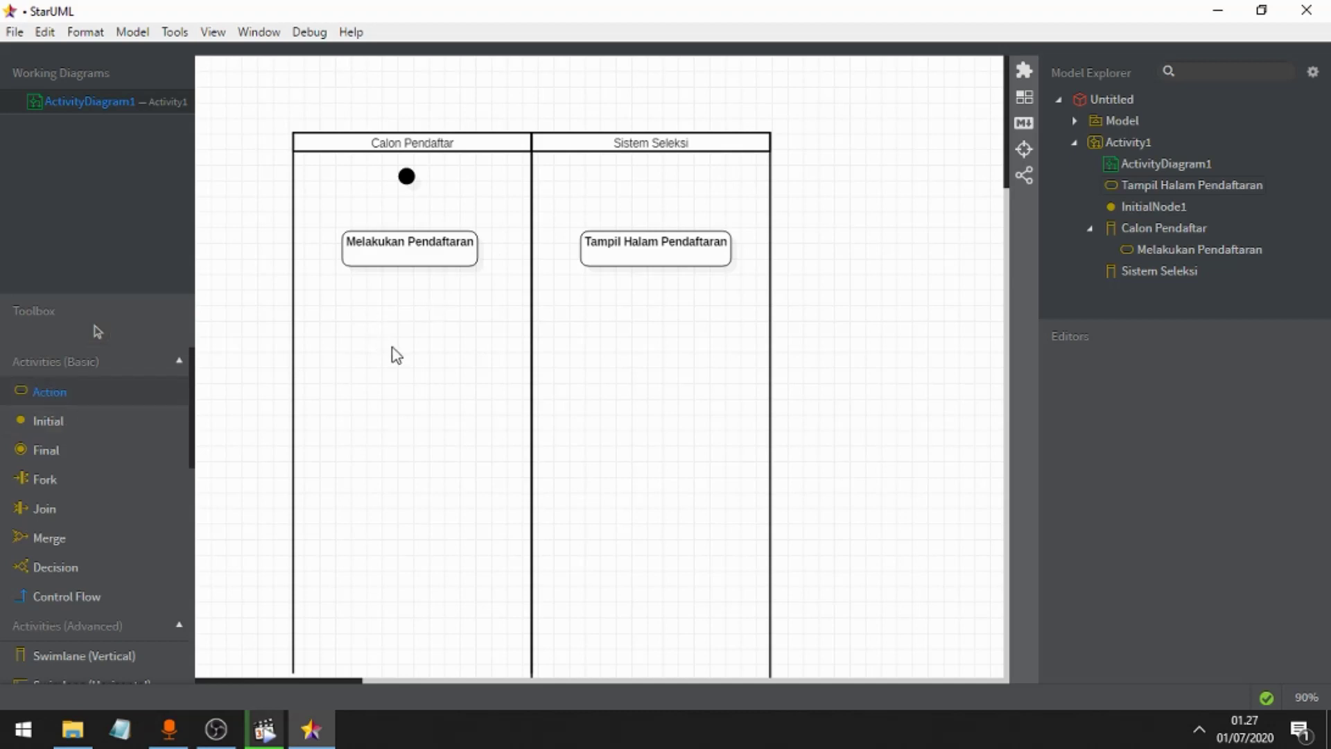
click(372, 317)
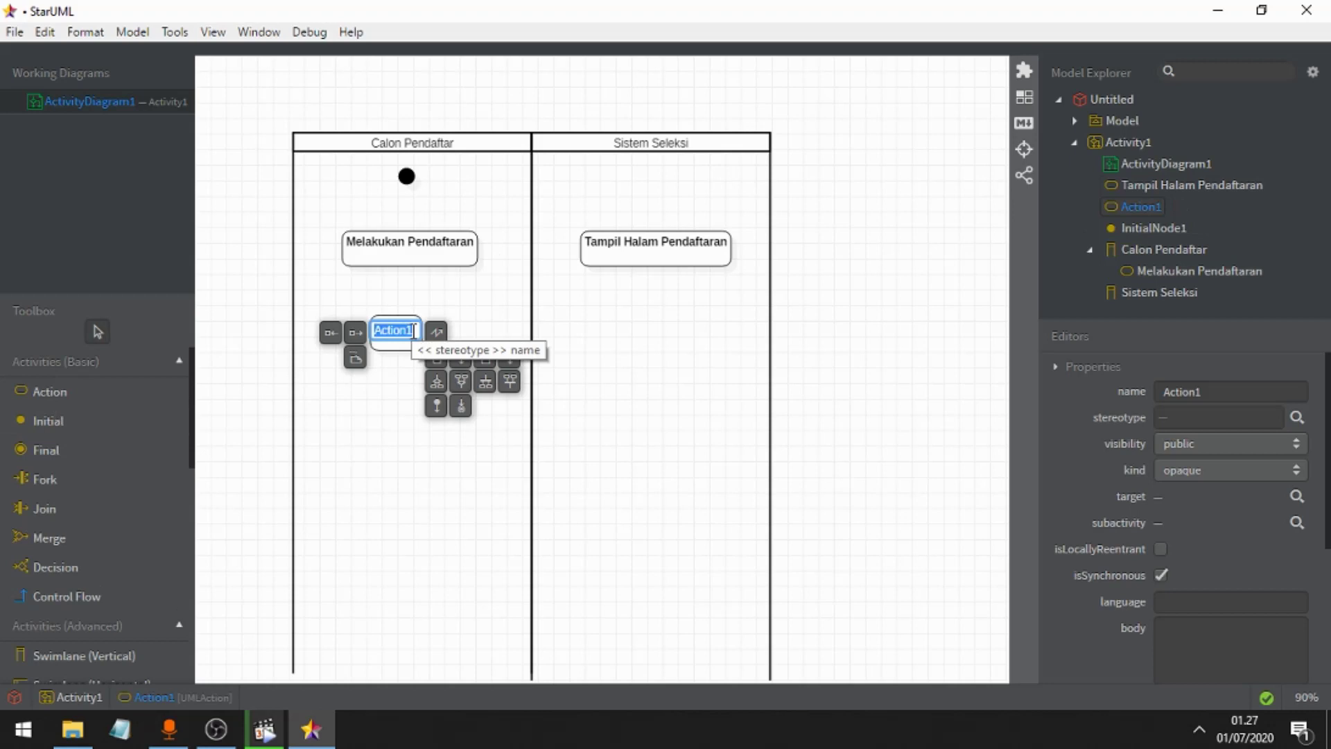
text(Mengisi)
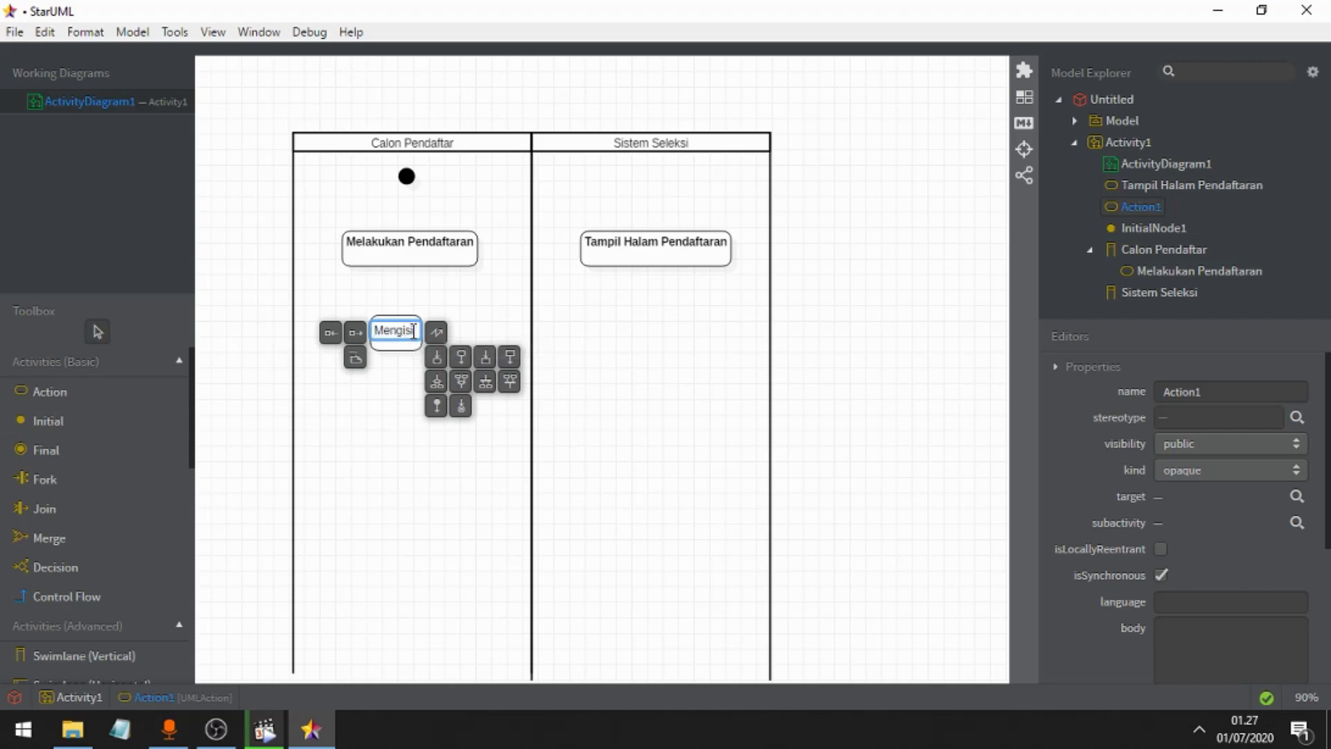
text( Data Pribadi)
click(600, 324)
mouse_move(466, 333)
mouse_down()
mouse_move(429, 348)
mouse_move(435, 334)
mouse_move(476, 344)
mouse_up()
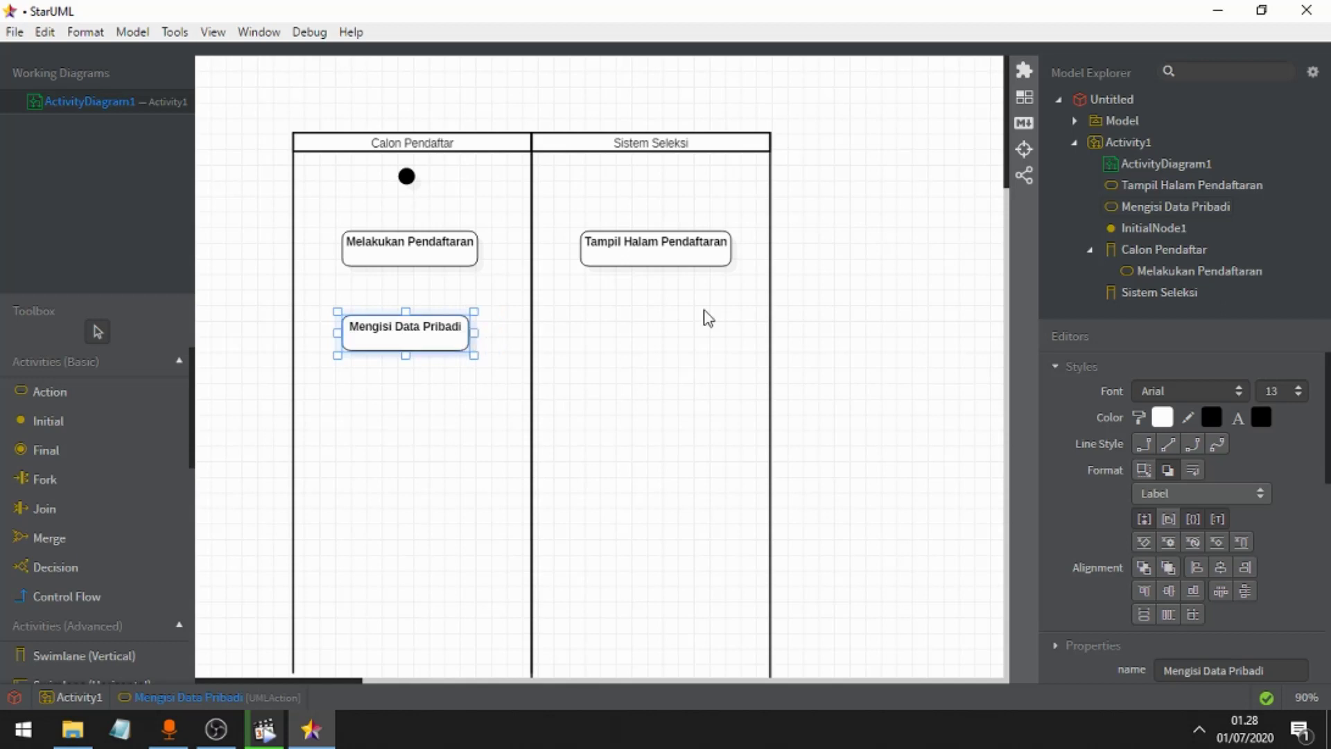
click(635, 321)
Raise Melakukan Pendaftaran and Tampil Halam Pendaftaran slightly to one level, and bring Mengisi Data Pribadi up beneath the former at matching width.
click(439, 251)
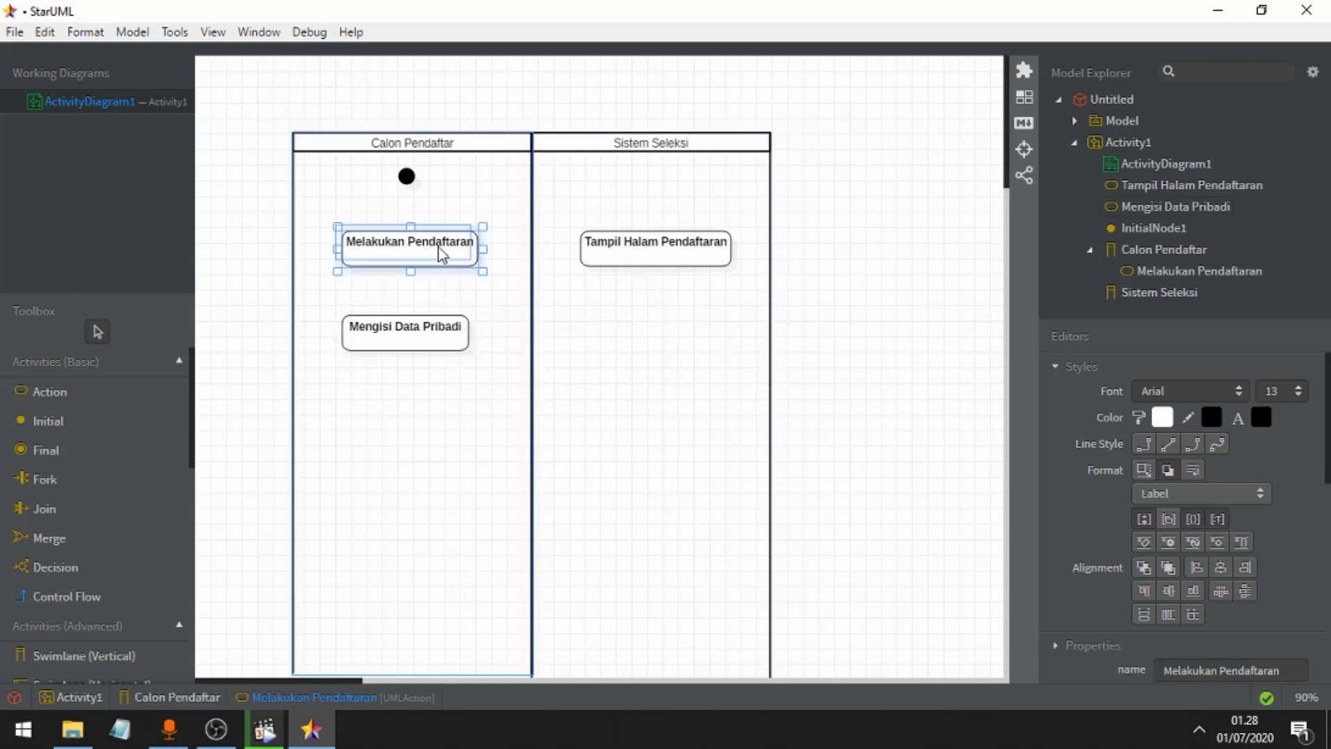
drag(439, 247, 431, 241)
click(655, 251)
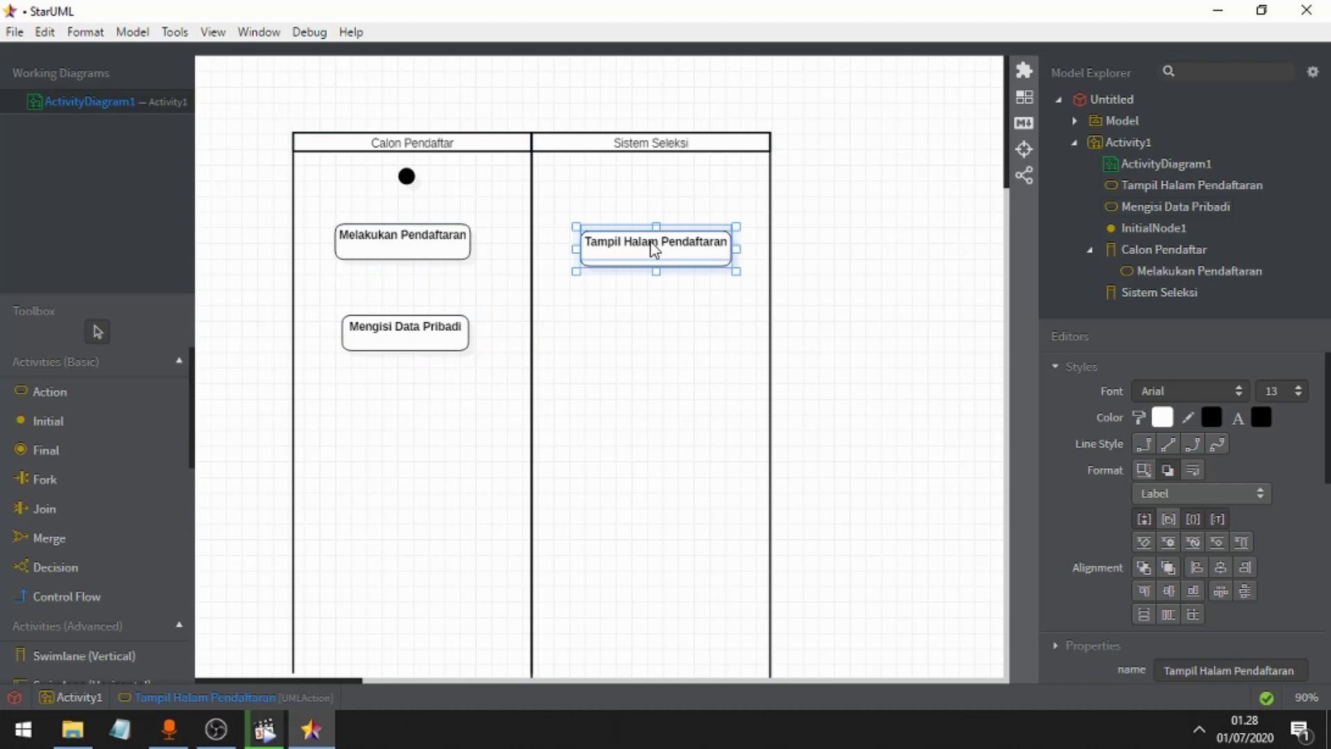
drag(654, 251, 654, 244)
click(659, 318)
drag(409, 344, 401, 313)
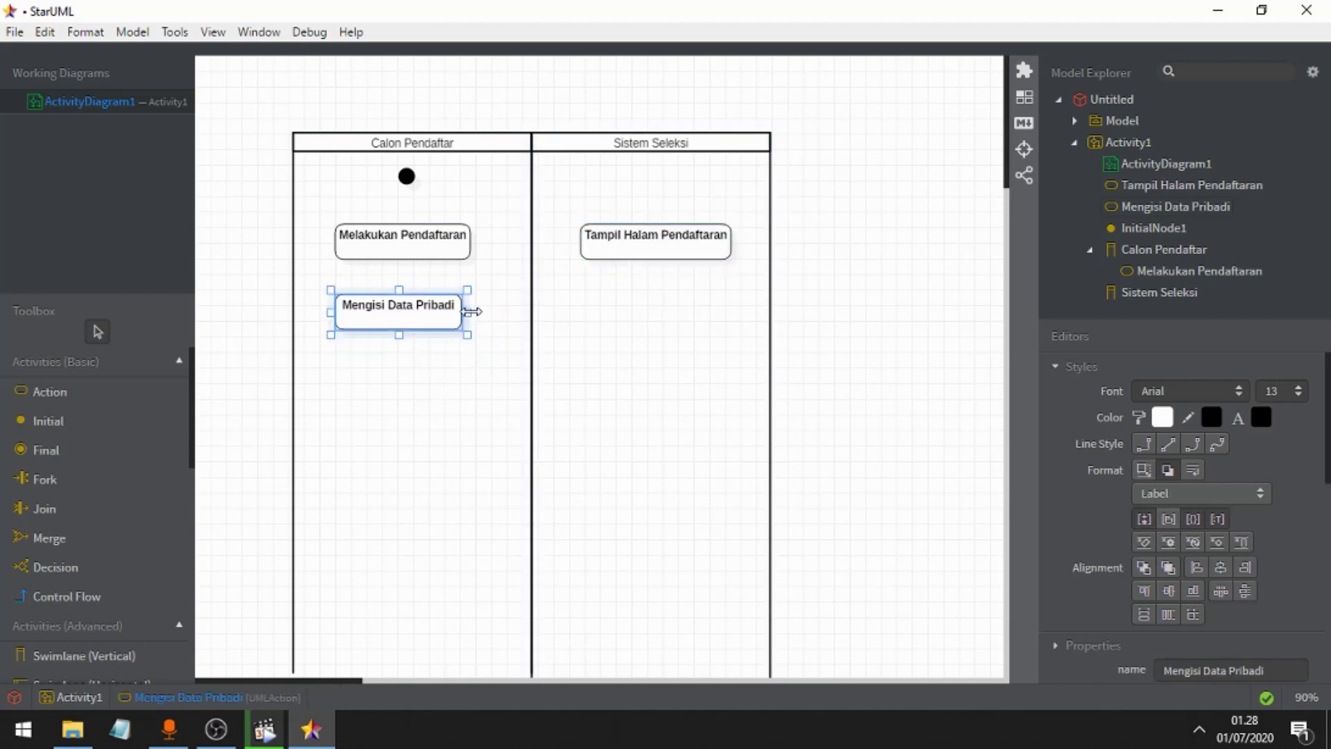
click(657, 328)
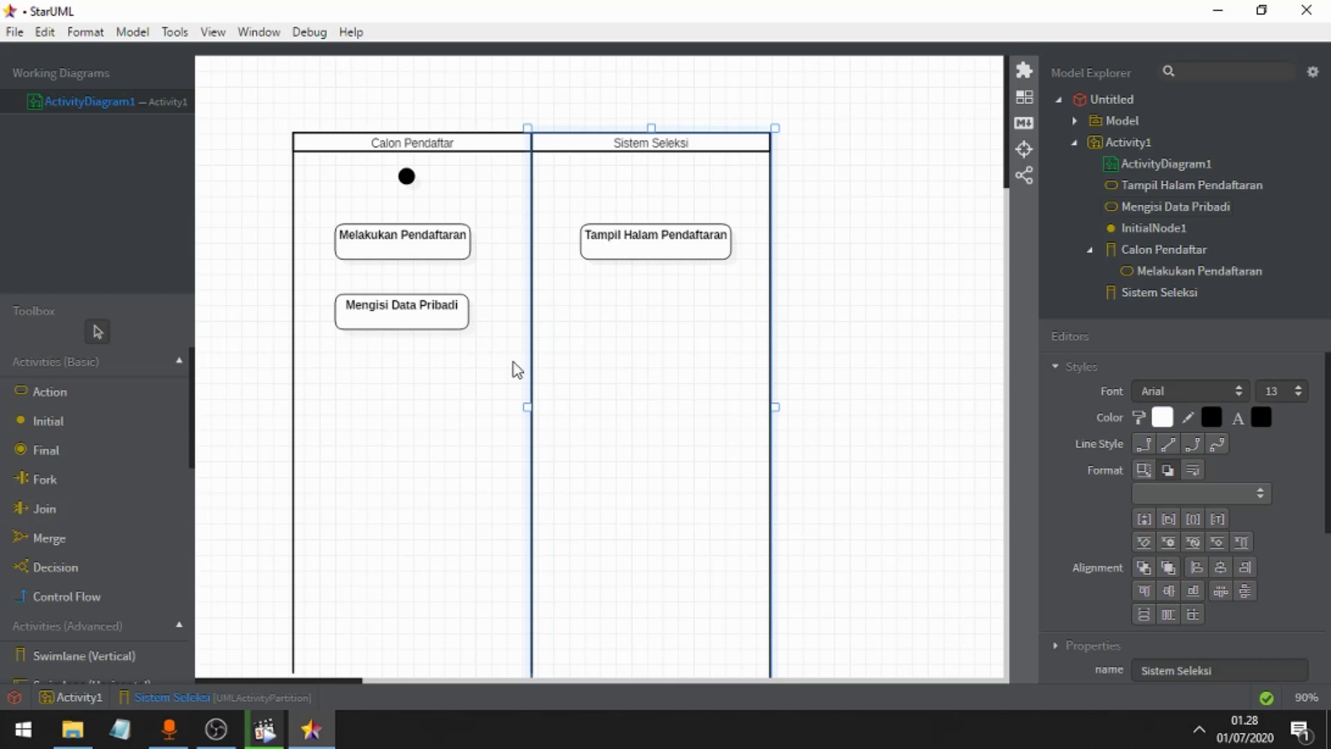
Add an action named "Submit Pendaftaran" below Mengisi Data Pribadi, aligned with its left edge and nearly as wide.
click(97, 392)
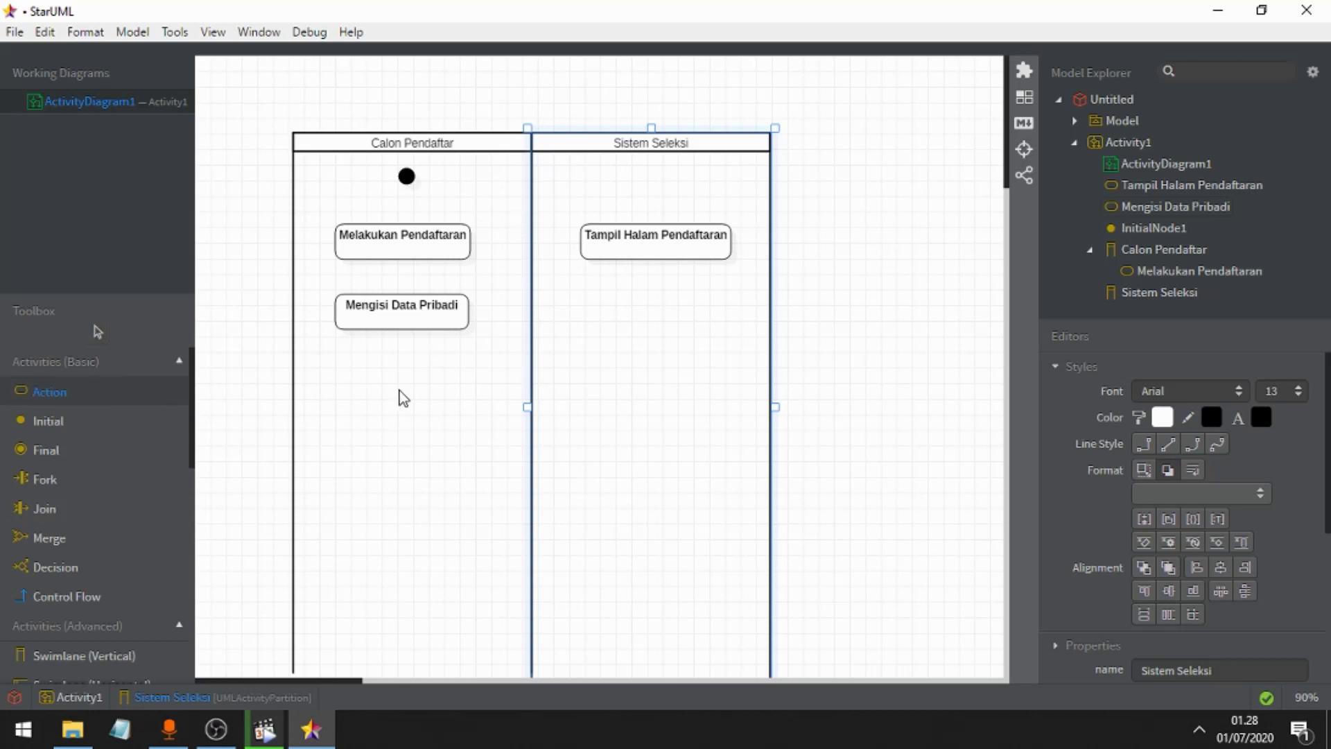
click(344, 374)
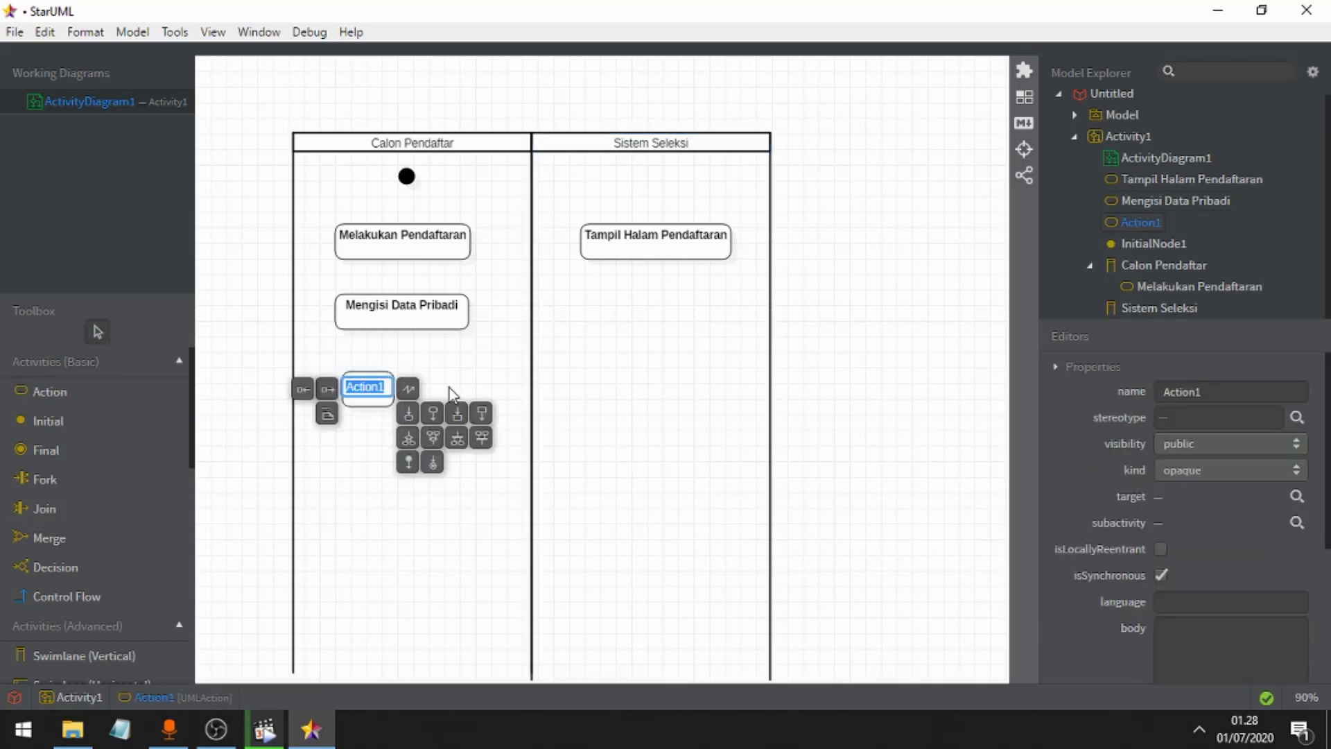
text(Sub)
text(mit Pendaf)
text(t)
text(aran)
click(714, 424)
click(432, 388)
drag(463, 400, 479, 397)
Shift the Sistem Seleksi and Calon Pendaftar swimlanes slightly up, keeping their headers level.
click(633, 418)
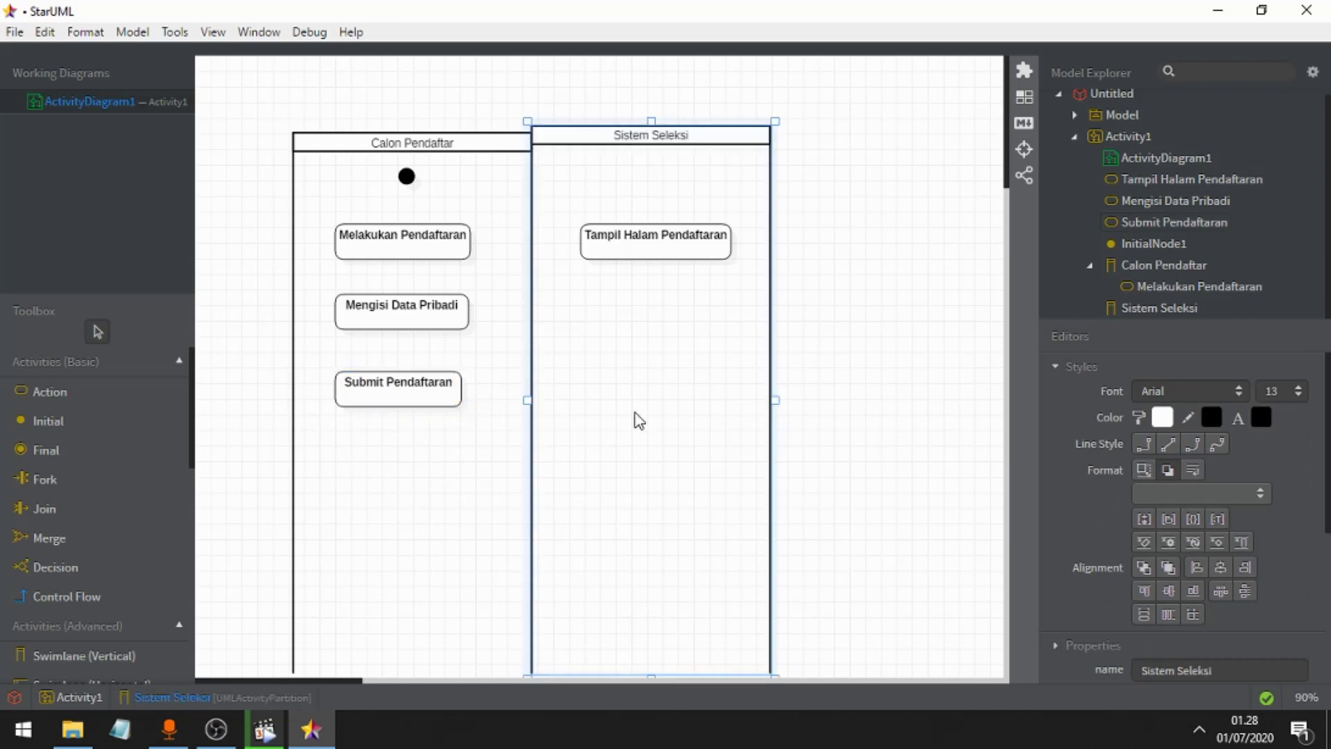
drag(689, 377, 660, 372)
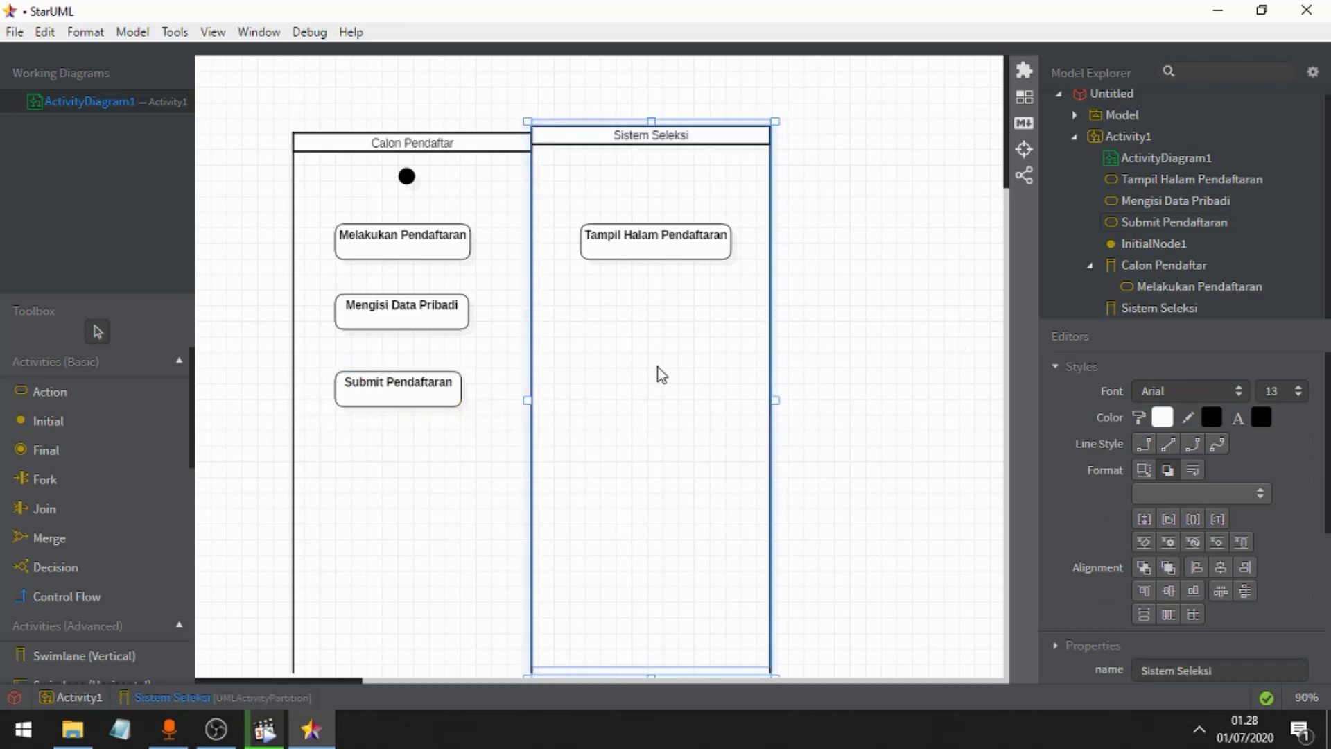
scroll(656, 368, down, 1)
click(483, 421)
scroll(483, 421, up, 1)
drag(484, 421, 484, 407)
click(905, 421)
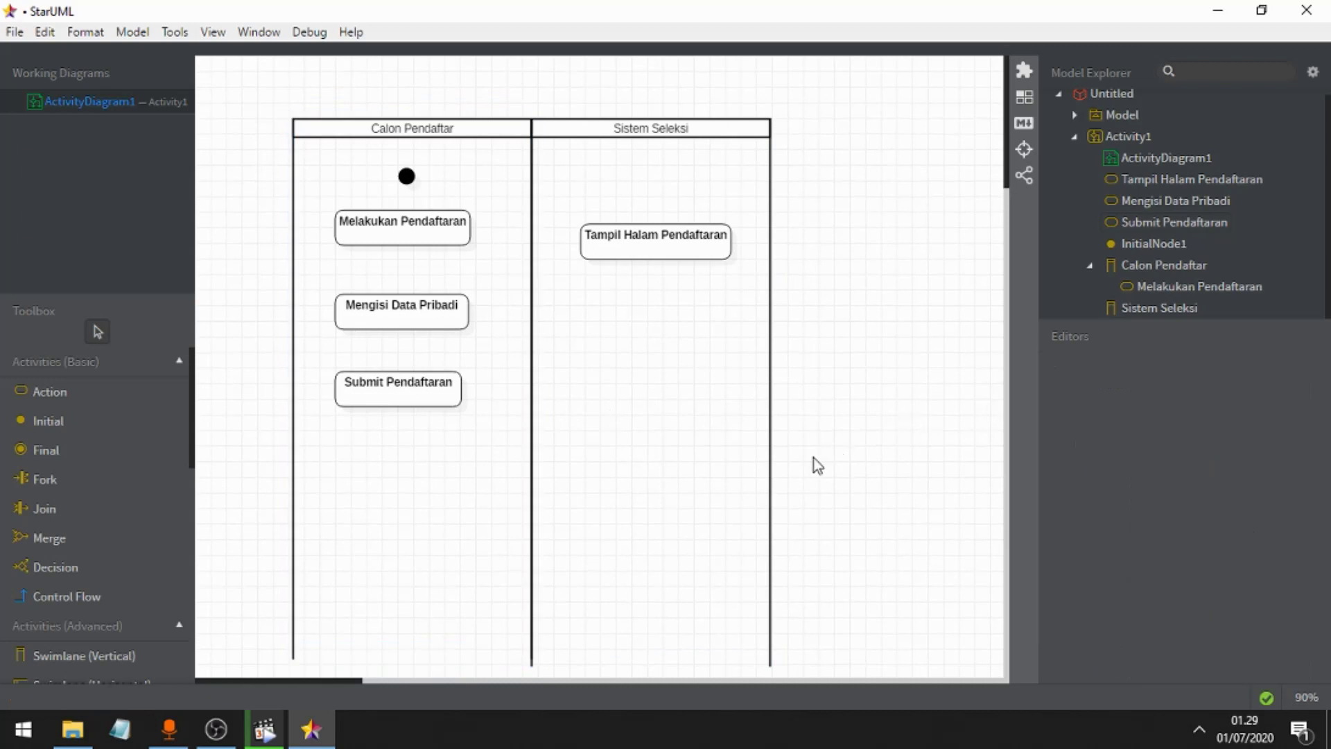
Add an action named "Validasi" in the Sistem Seleksi swimlane, level with Submit Pendaftaran, and widen it to about the other actions' width.
click(69, 392)
click(621, 379)
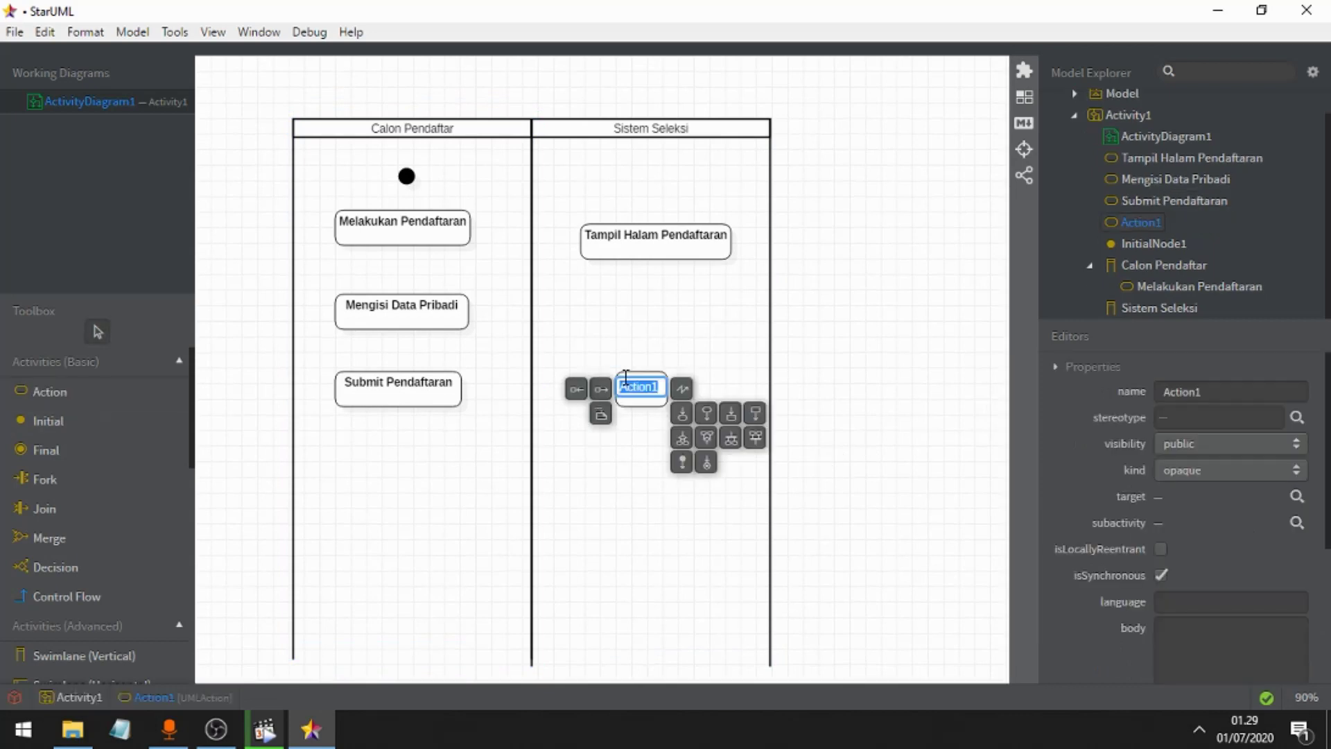
text(Validasi)
click(746, 414)
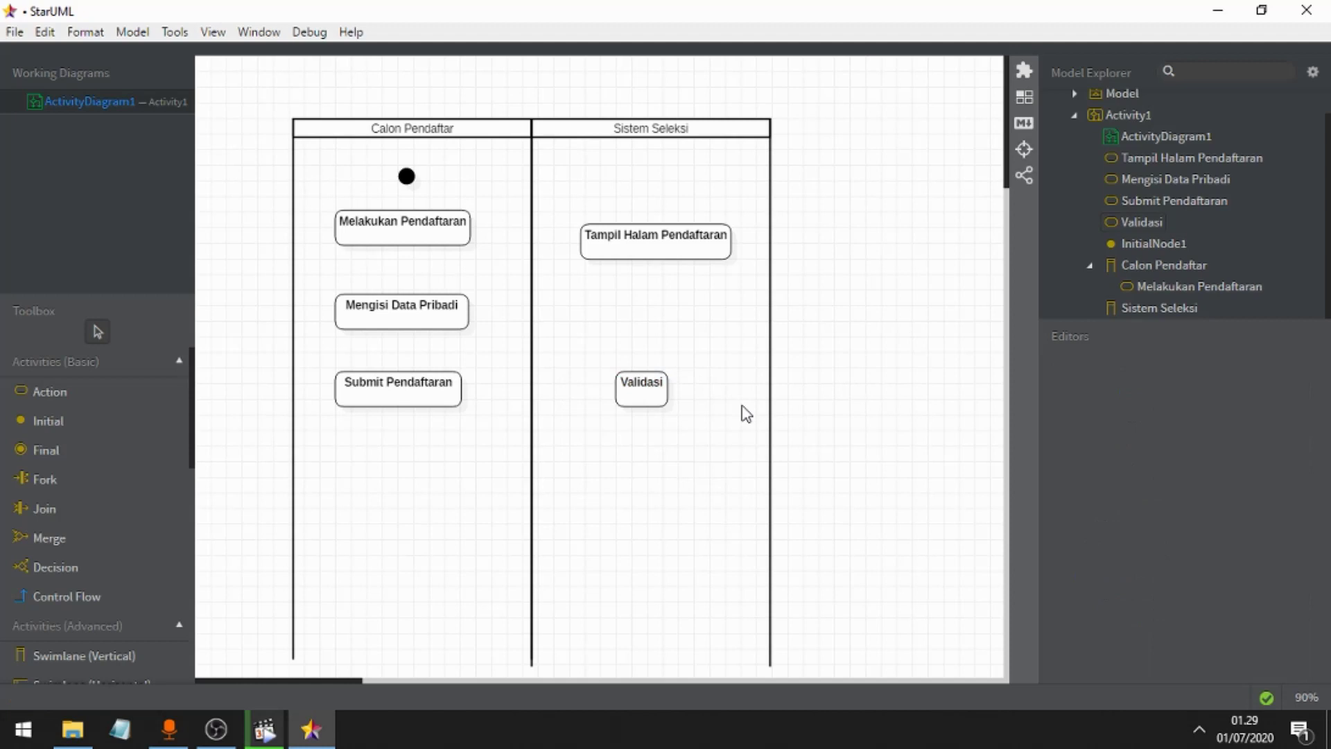
click(650, 394)
drag(611, 389, 581, 390)
drag(673, 390, 723, 390)
click(630, 415)
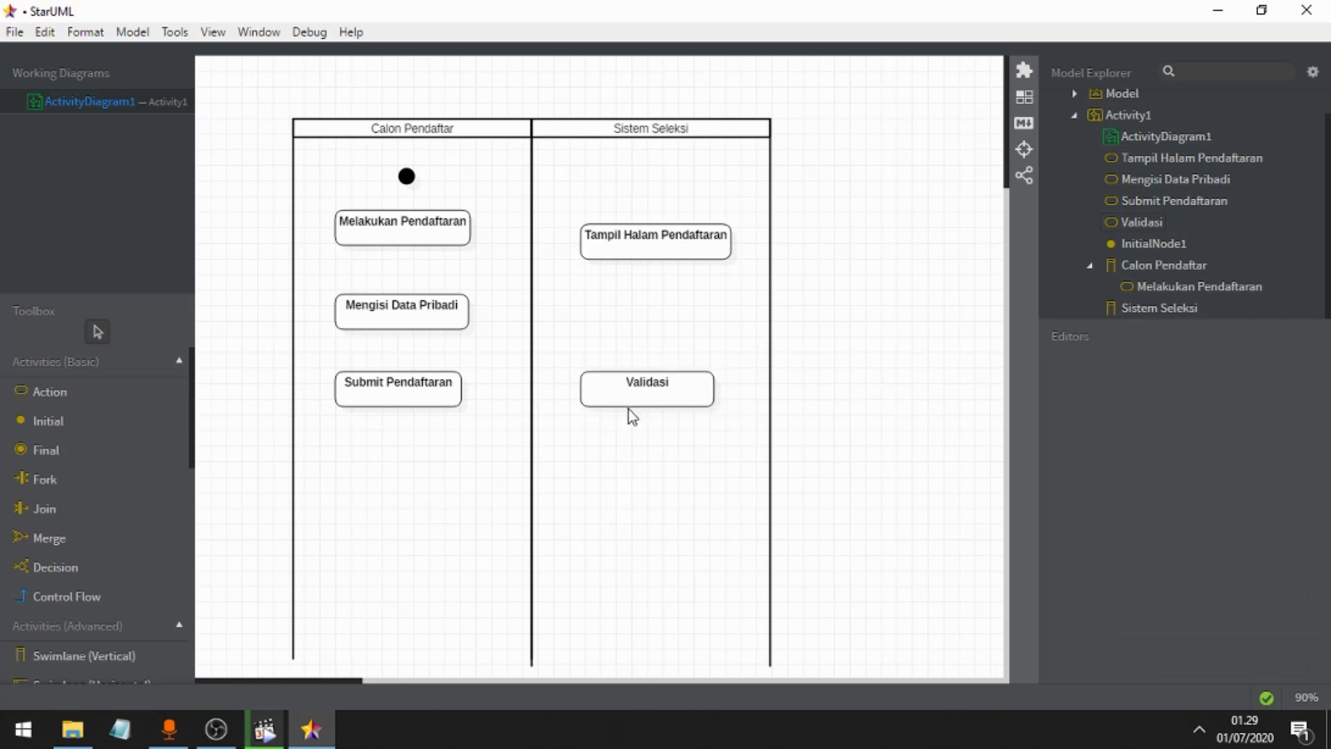
Add a decision node below Validasi and enlarge it, and raise Tampil Halam Pendaftaran to roughly the level of Melakukan Pendaftaran.
click(594, 402)
click(824, 376)
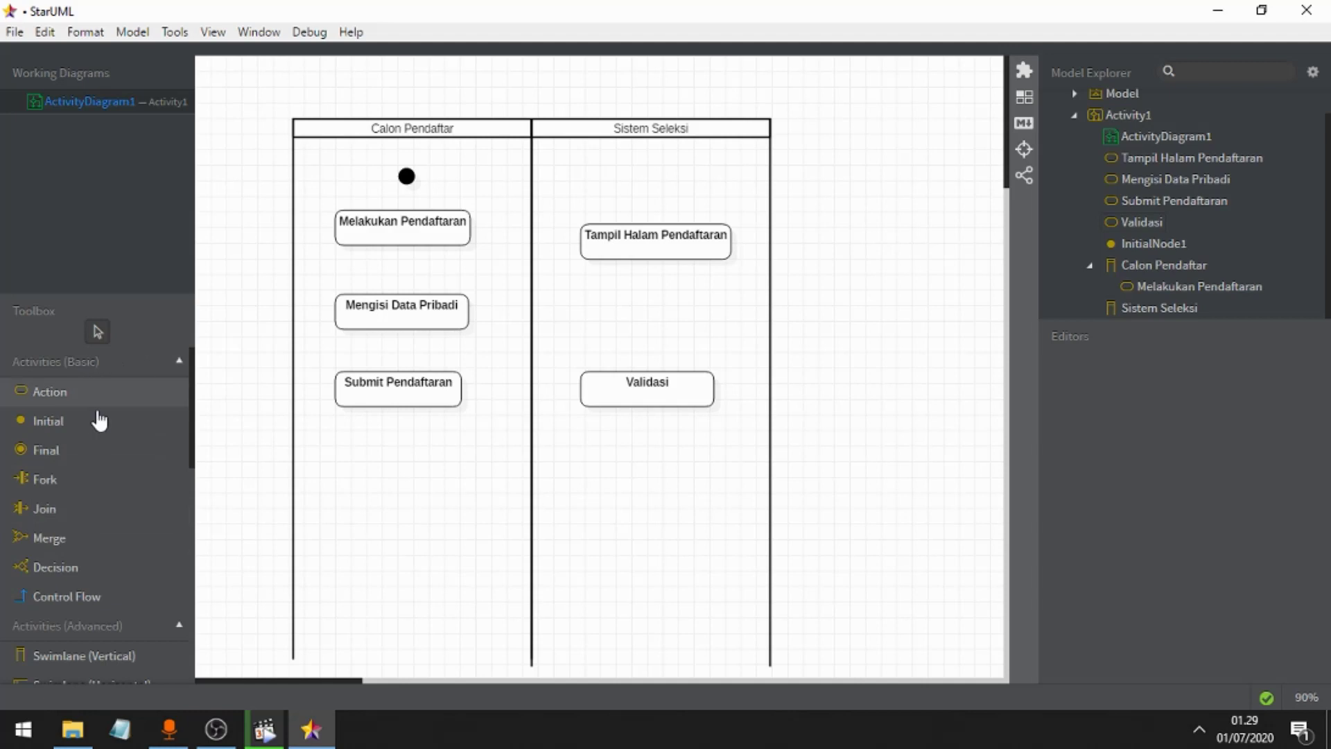
click(82, 570)
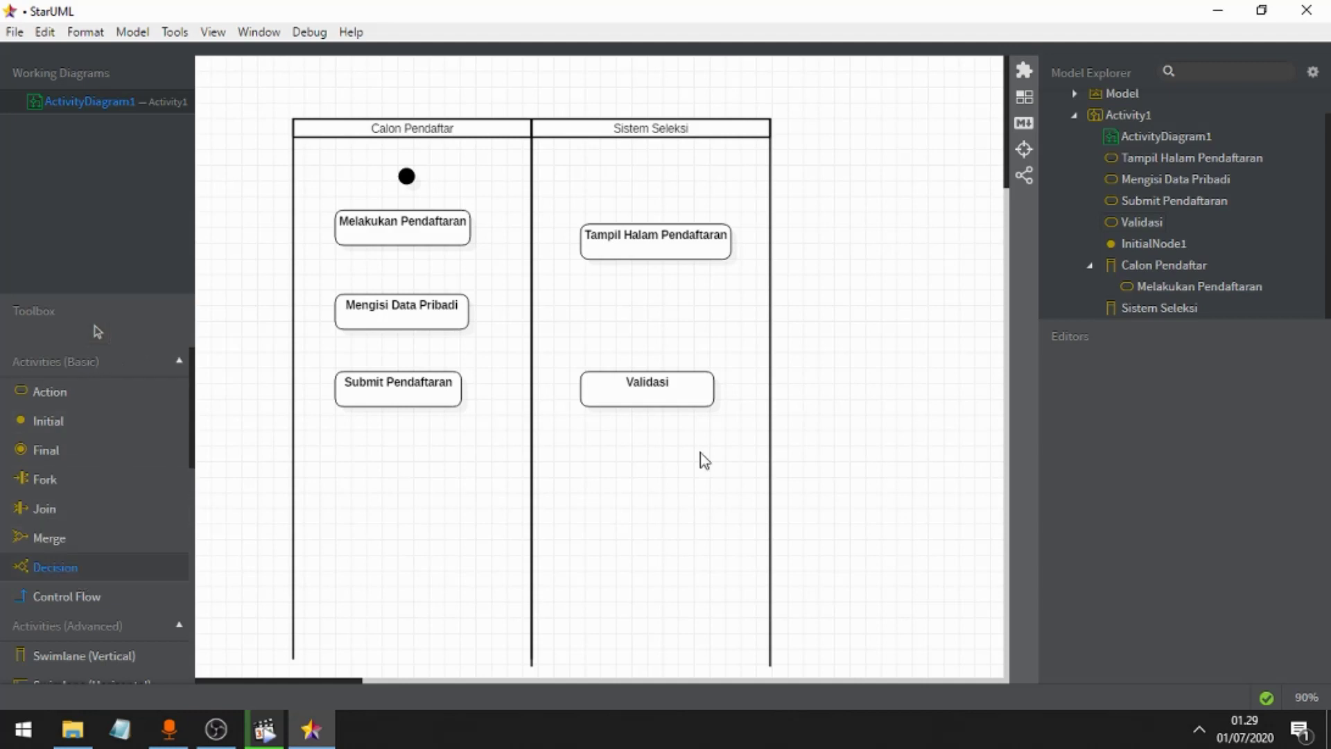
click(642, 481)
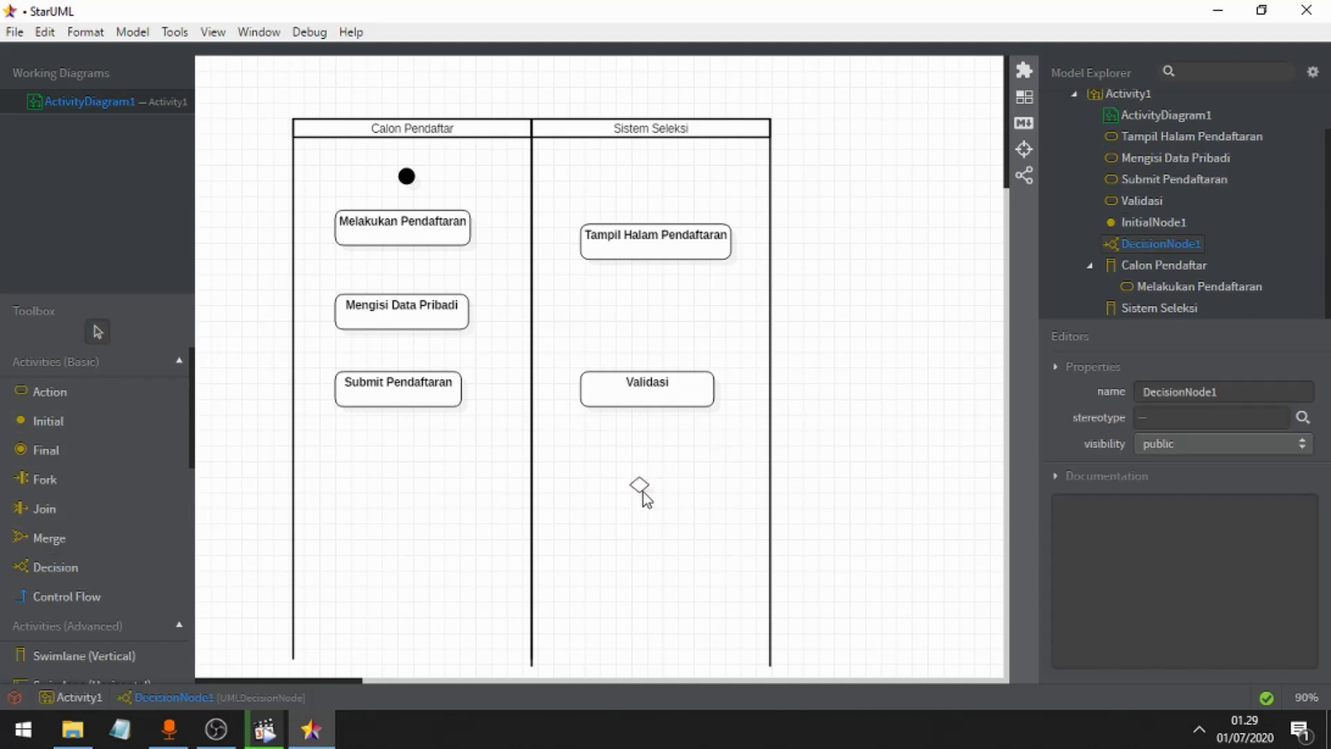
click(645, 494)
mouse_move(656, 498)
mouse_down()
mouse_move(696, 539)
mouse_move(665, 516)
mouse_up()
drag(657, 497, 651, 491)
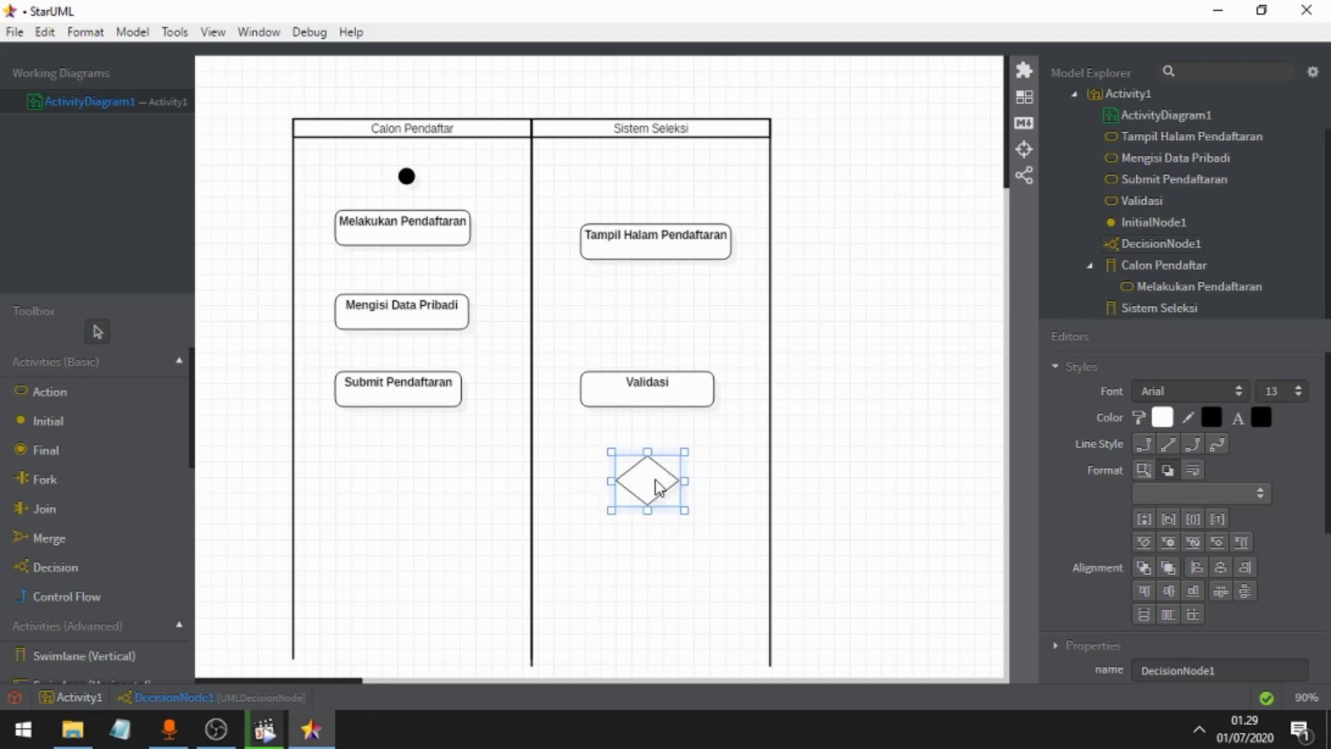
click(848, 478)
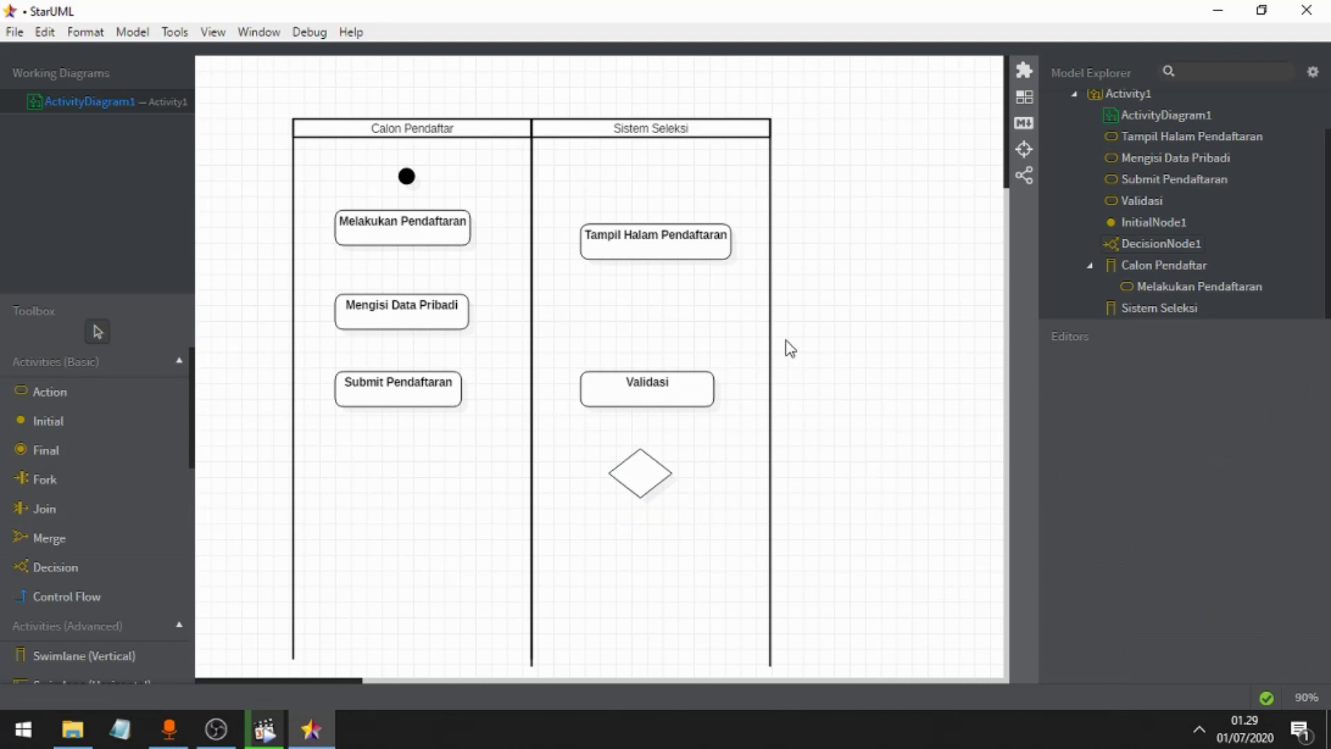
drag(665, 248, 659, 221)
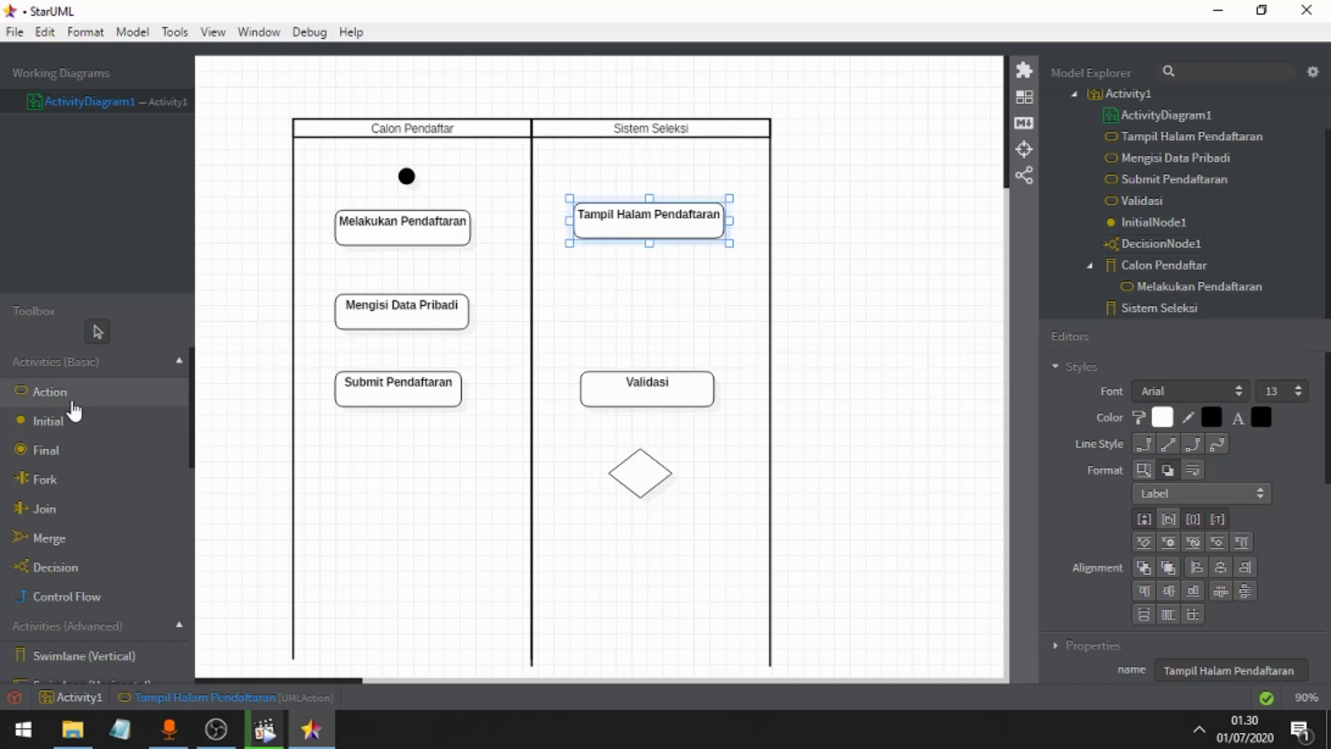
Add an action named "Simpan Data Pendaftaran" below the decision node, aligned with the left edge of Tampil Halam Pendaftaran.
click(50, 392)
click(602, 528)
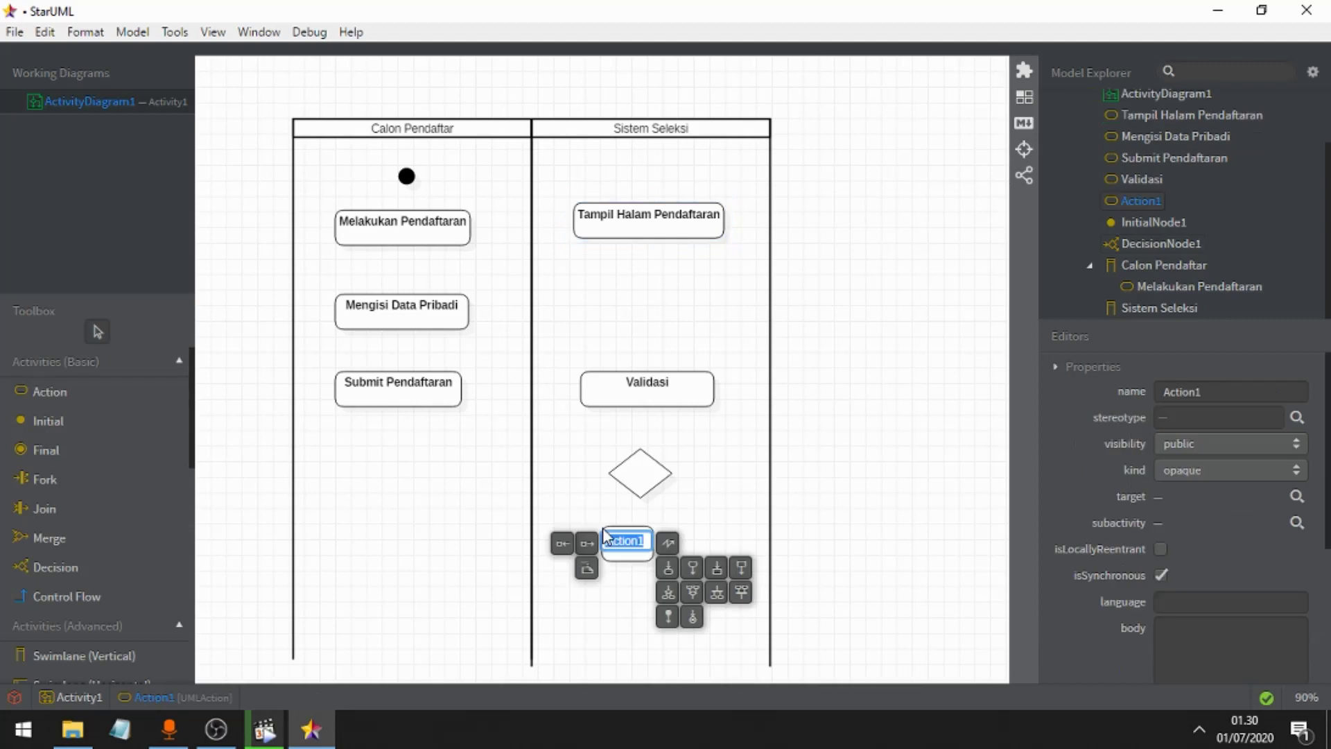
text(Simpan )
text(Pendaftaran)
click(706, 489)
click(676, 535)
drag(664, 546, 636, 553)
Move the decision node slightly up and centre it between Validasi and Simpan Data Pendaftaran.
click(658, 489)
drag(657, 488, 665, 482)
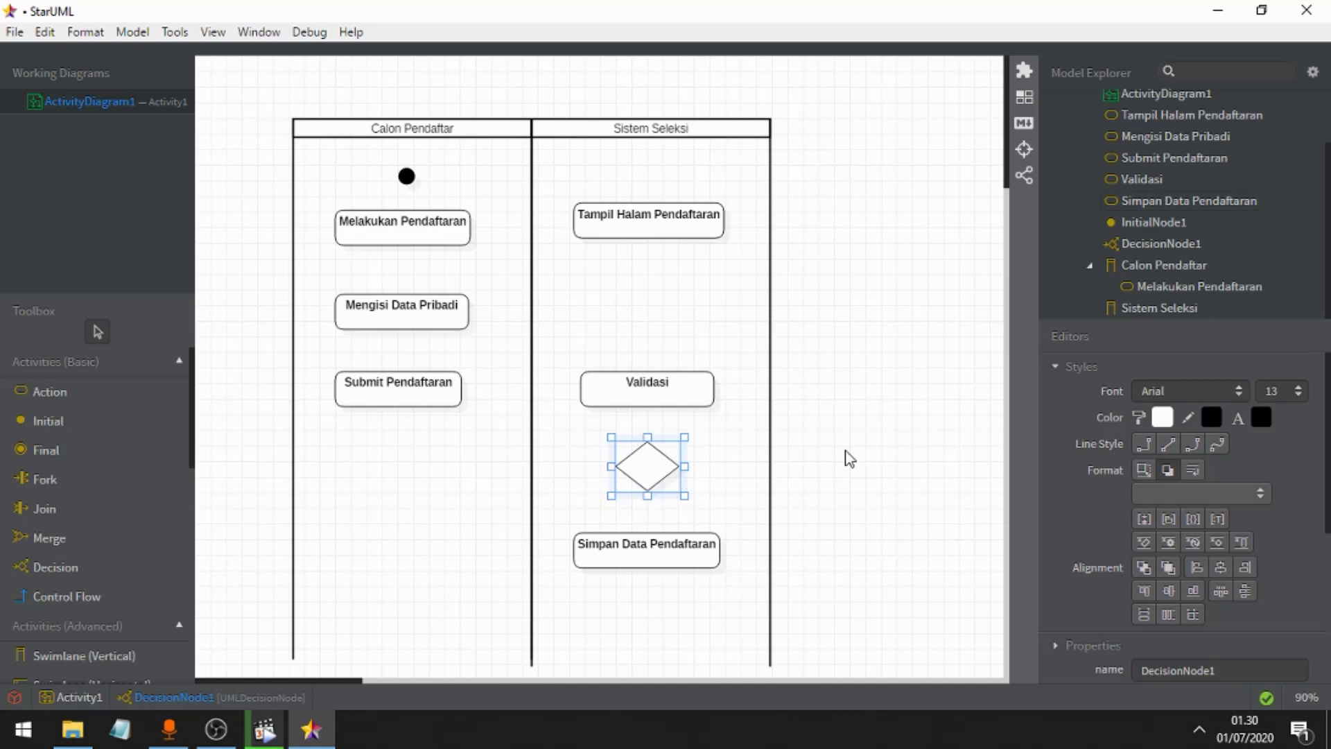
click(873, 466)
key(ctrl+minus)
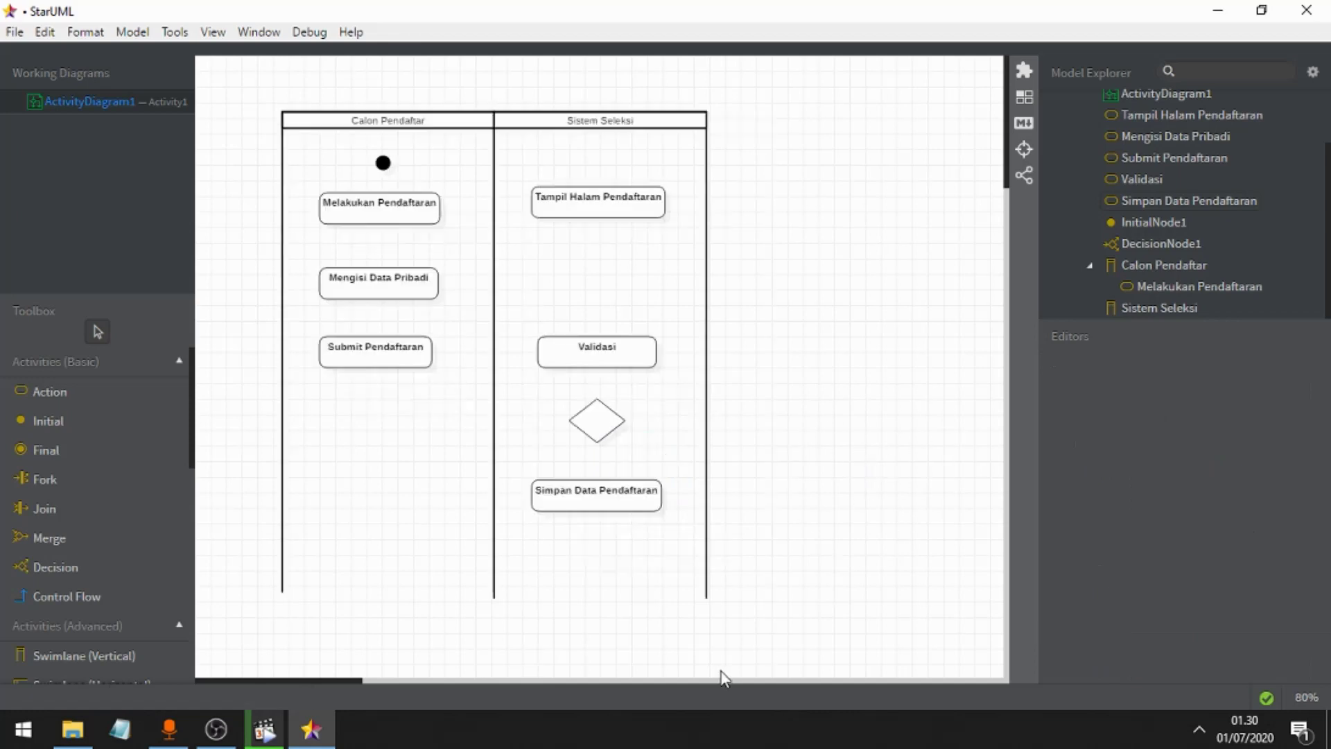